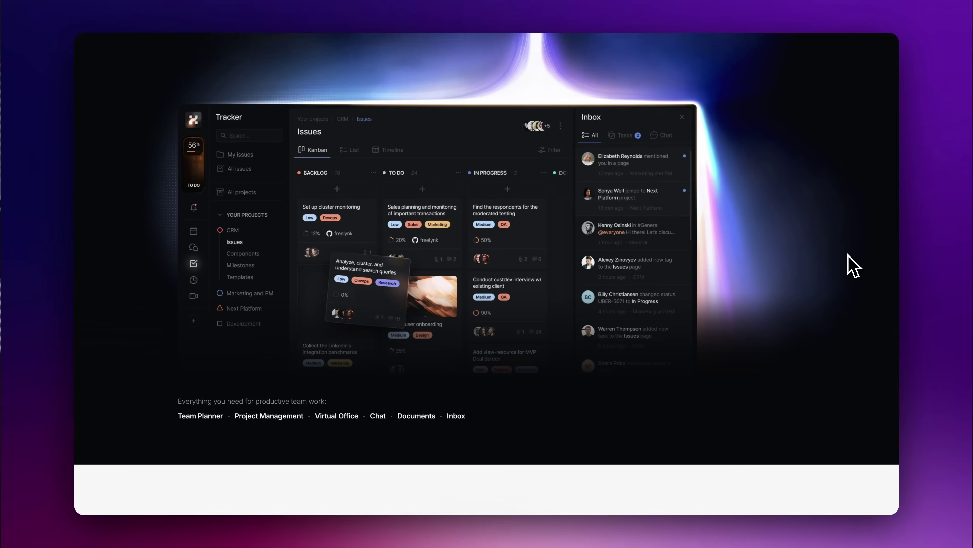
- Scroll the Huly landing page, then jump to the GitHub README's Installation section
scroll(853, 265, down, 10)
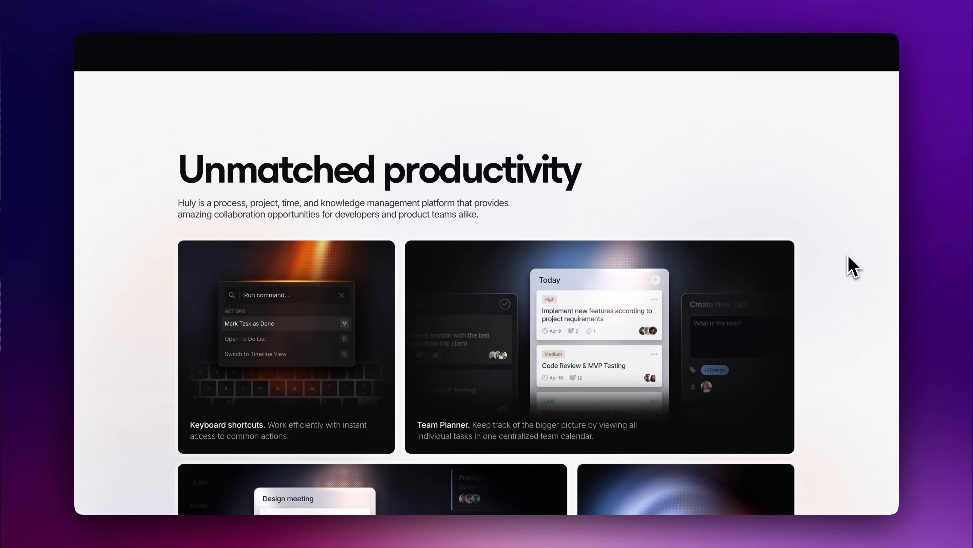
scroll(854, 265, down, 7)
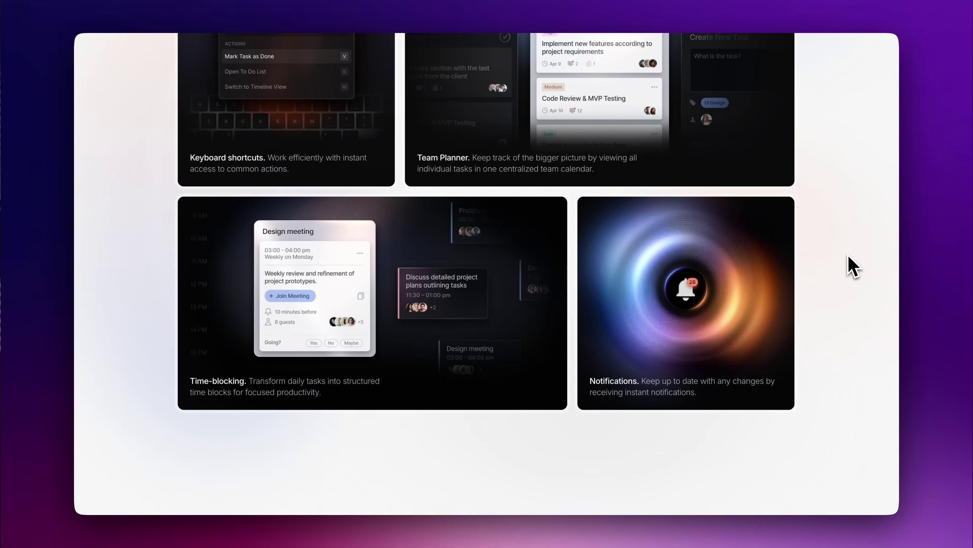
scroll(854, 265, down, 3)
scroll(854, 266, down, 5)
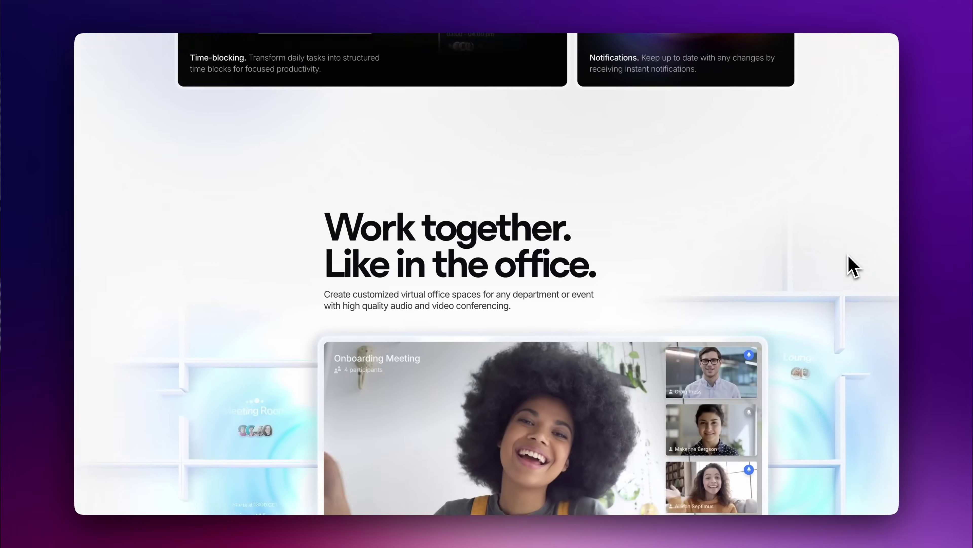
scroll(854, 265, down, 4)
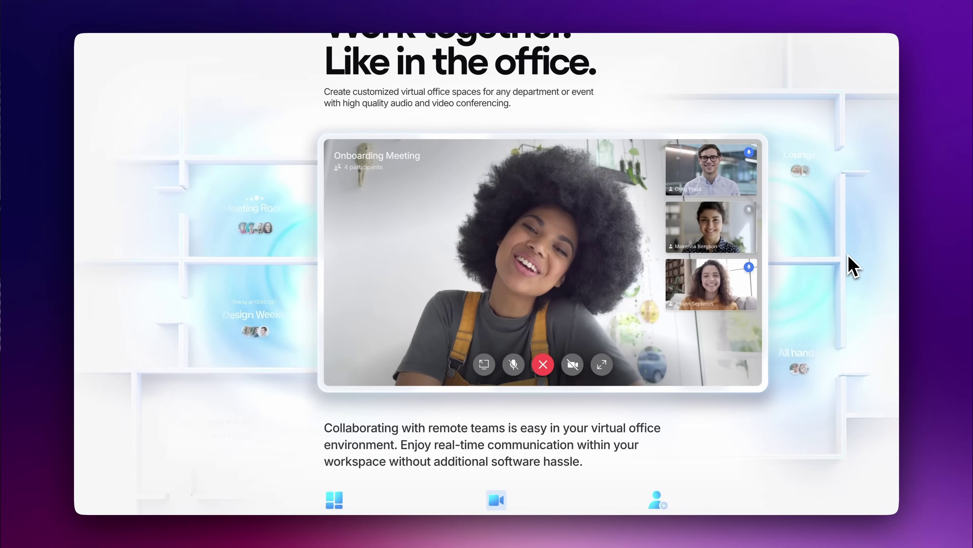
scroll(854, 266, down, 7)
scroll(854, 265, down, 4)
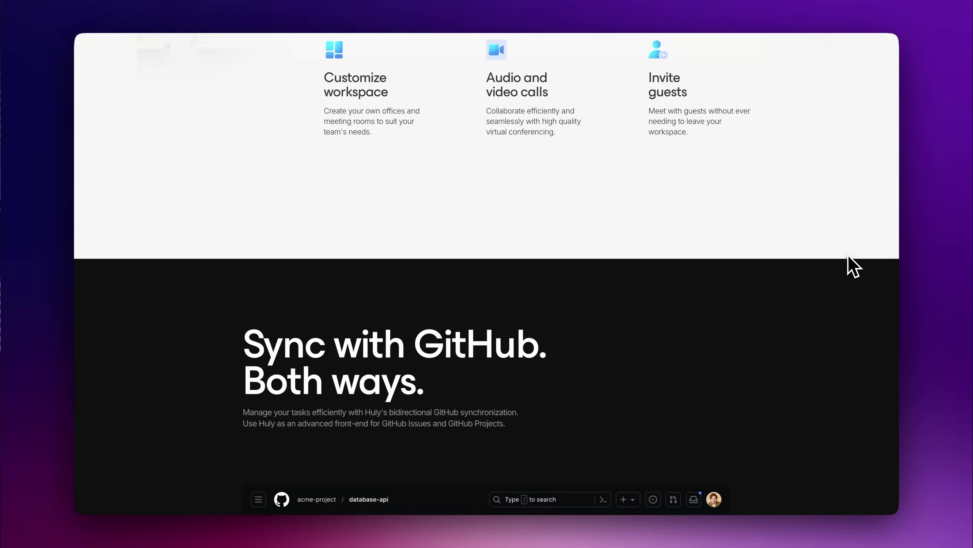
scroll(854, 266, down, 6)
scroll(854, 266, down, 1)
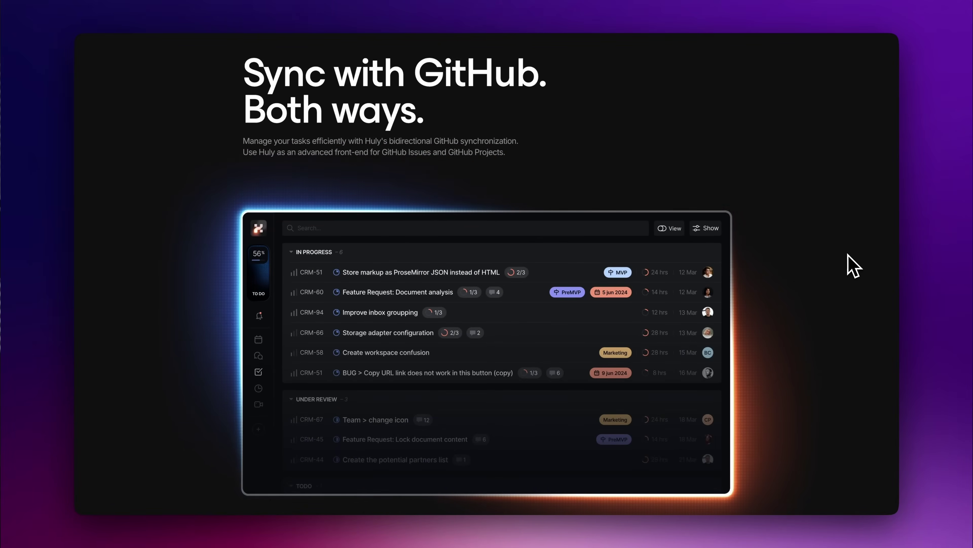
scroll(854, 266, down, 2)
scroll(854, 266, down, 10)
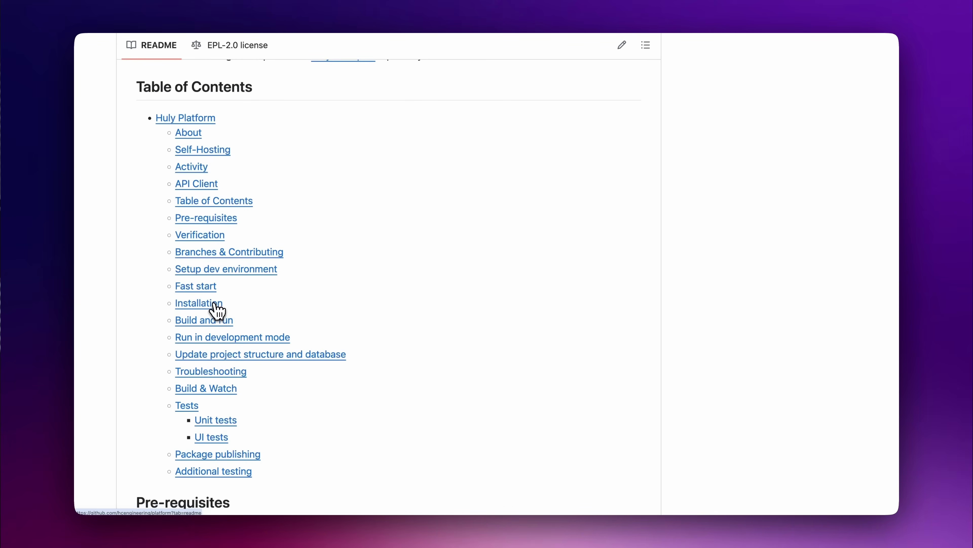
click(213, 303)
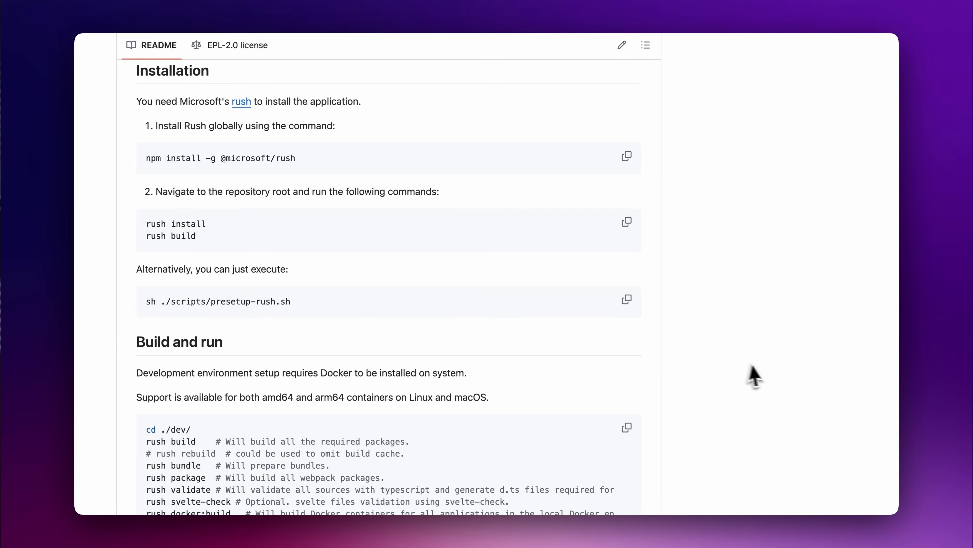
scroll(767, 376, down, 3)
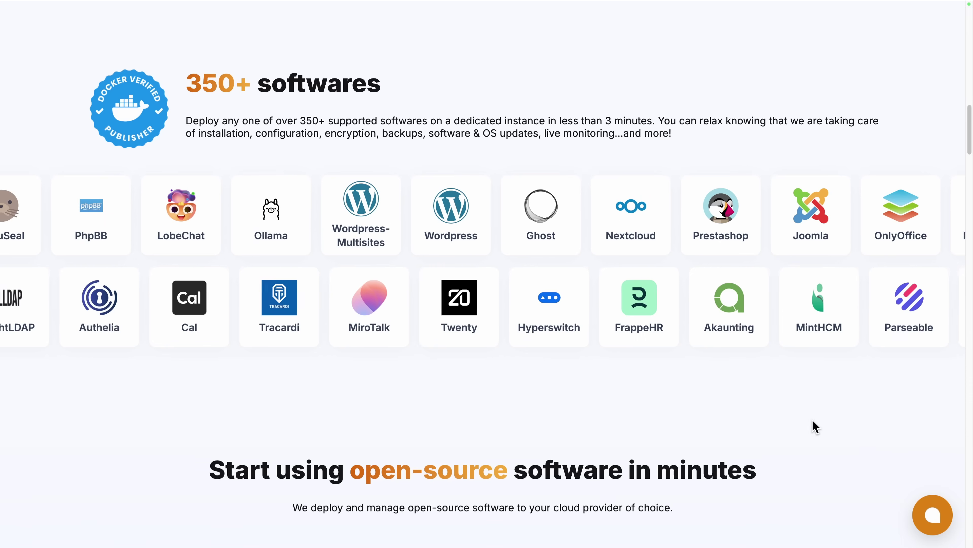
scroll(812, 421, down, 10)
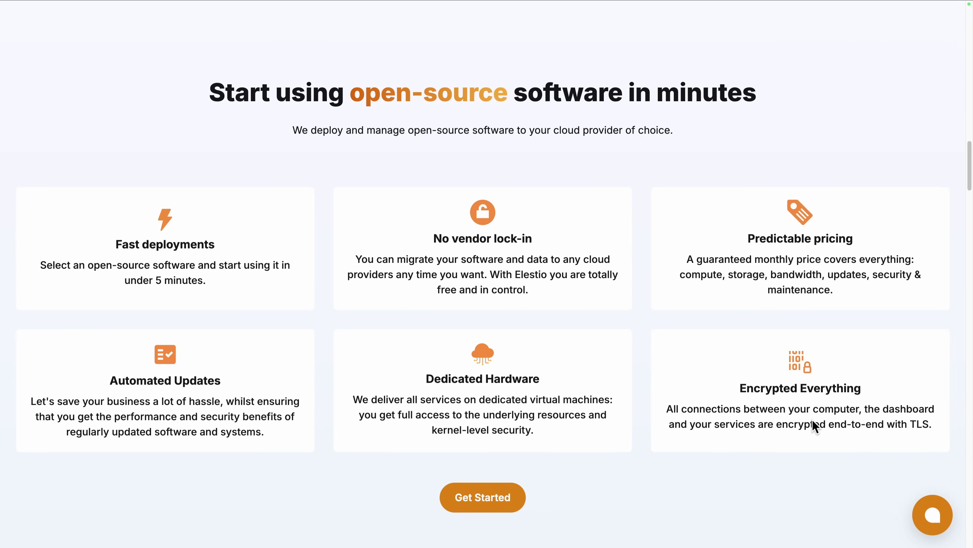
scroll(812, 419, down, 15)
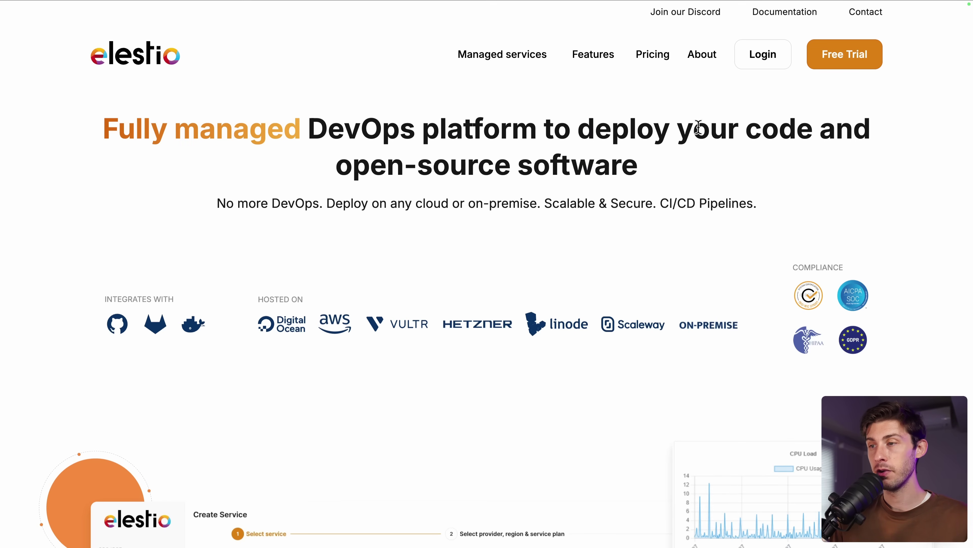
- In the Elestio dashboard, search the service catalogue for 'huly' and select Huly
click(764, 65)
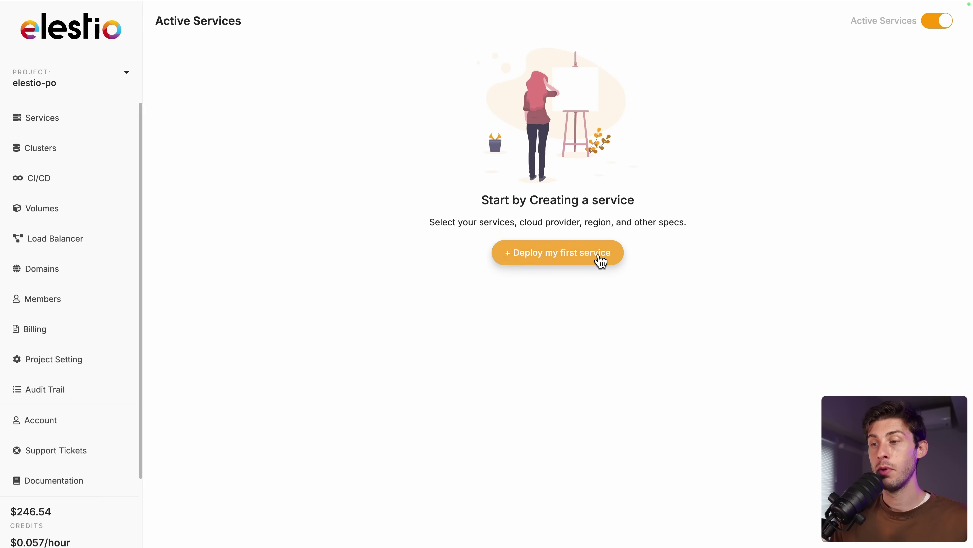
click(598, 259)
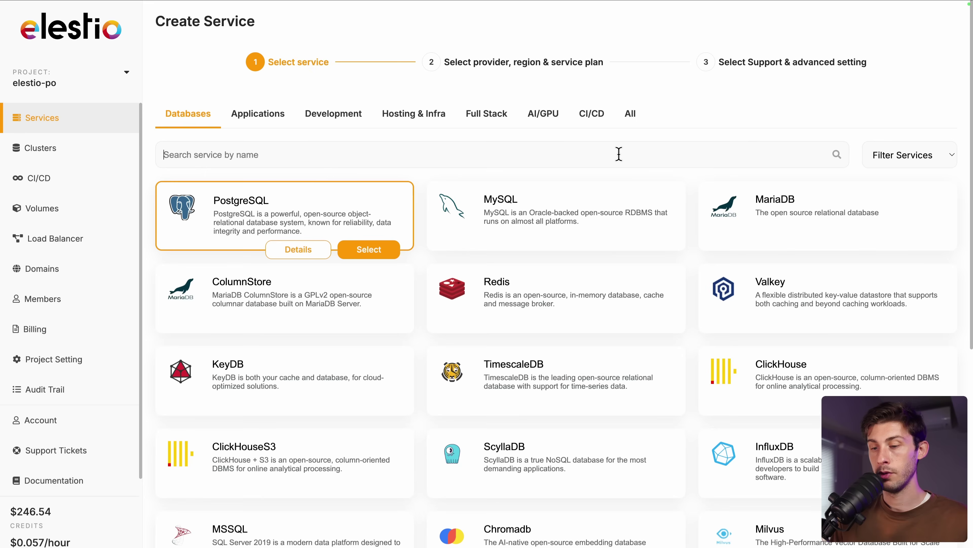
click(619, 155)
text(huly)
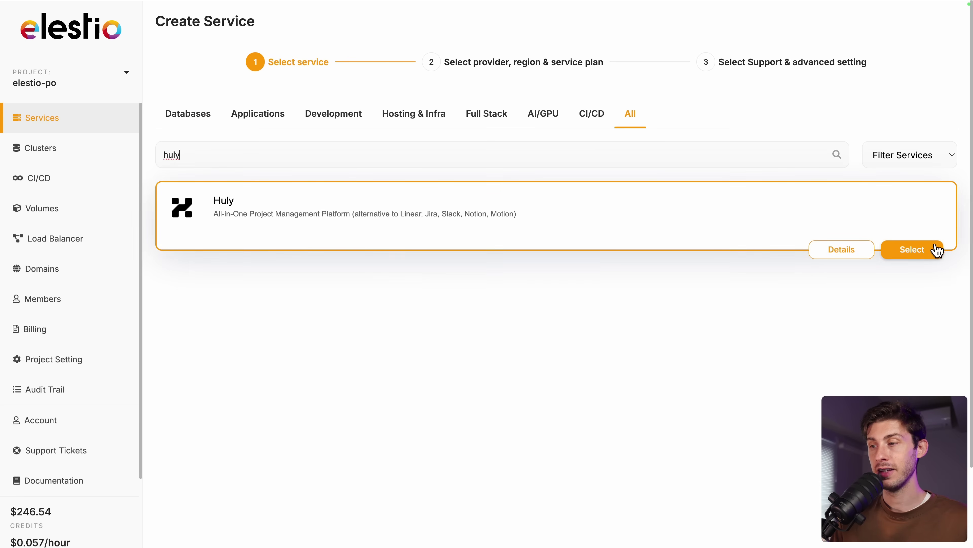
click(931, 250)
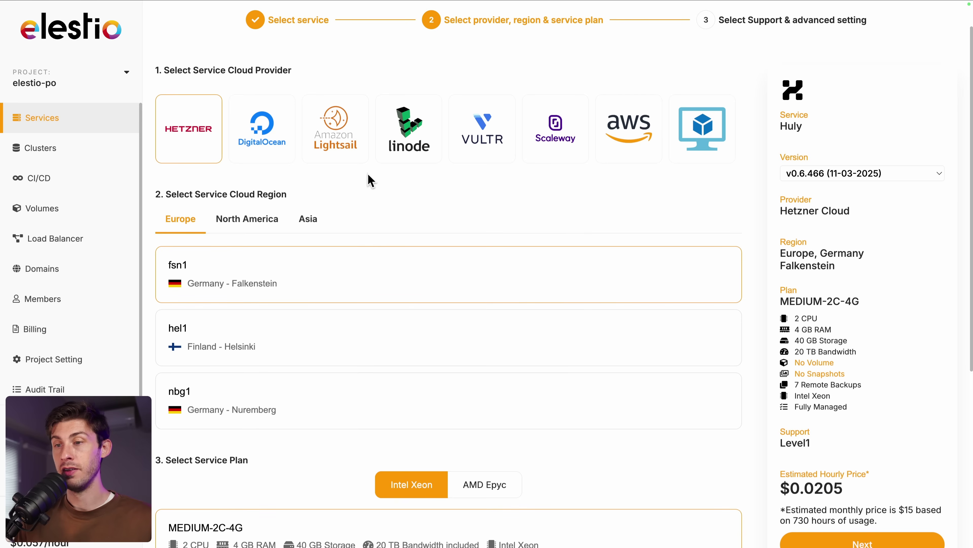
- Keep Hetzner, fsn1 and MEDIUM-2C-4G, then create the Huly service
scroll(552, 213, down, 7)
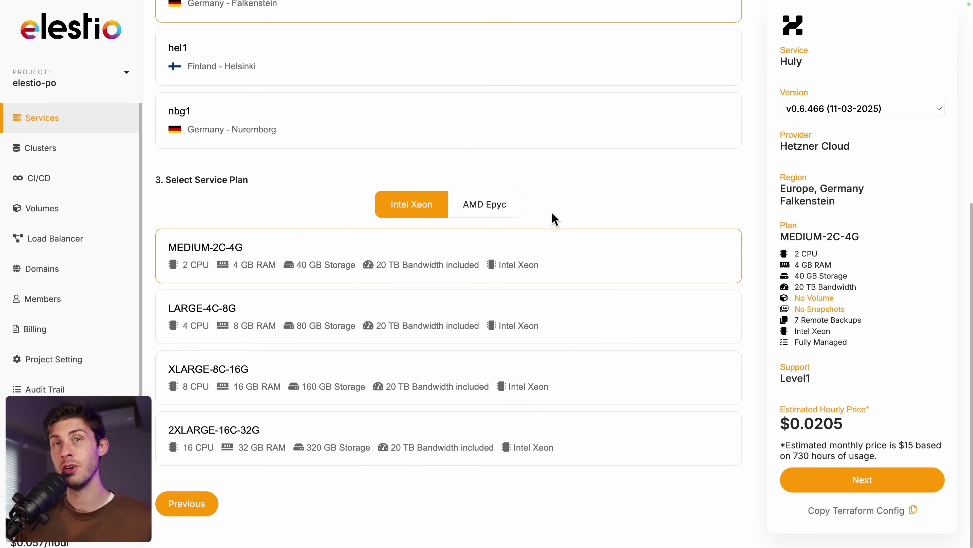
click(824, 488)
scroll(429, 258, up, 5)
scroll(430, 258, down, 8)
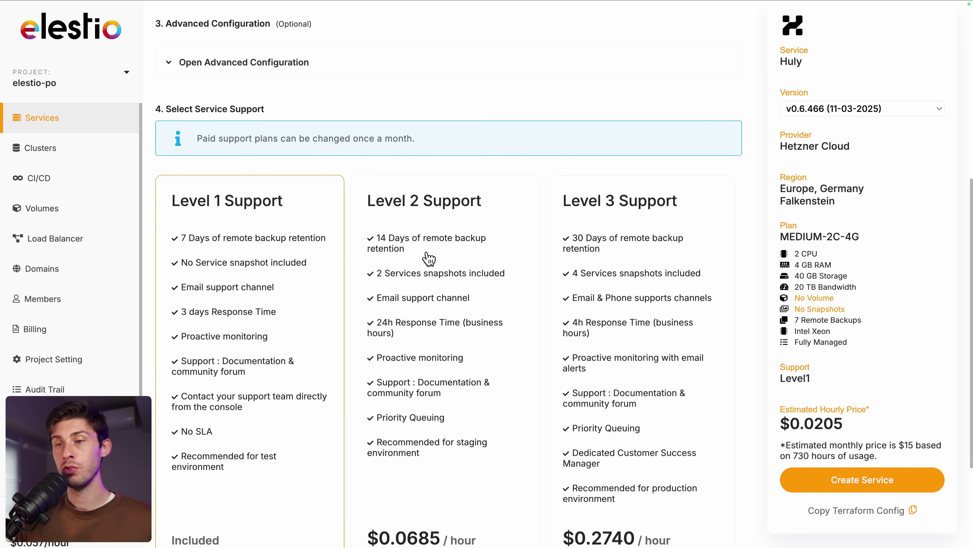
scroll(429, 258, down, 2)
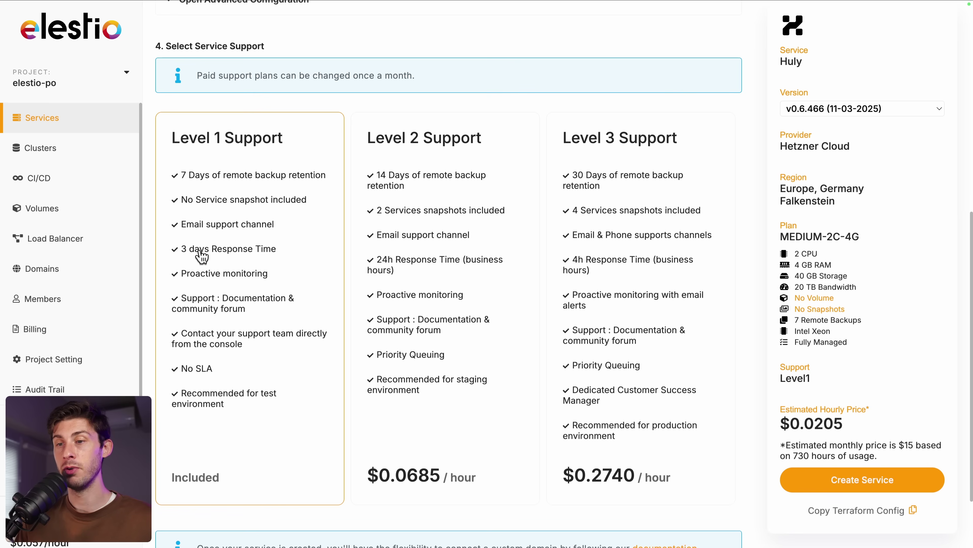
click(816, 484)
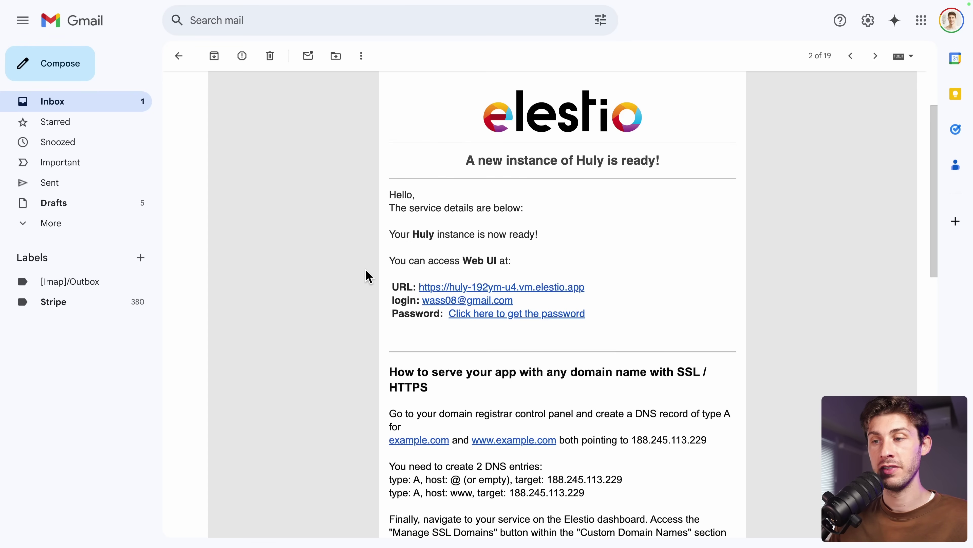
- Follow the email's 'Click here to get the password' link to the huly-192ym dashboard
scroll(367, 275, down, 2)
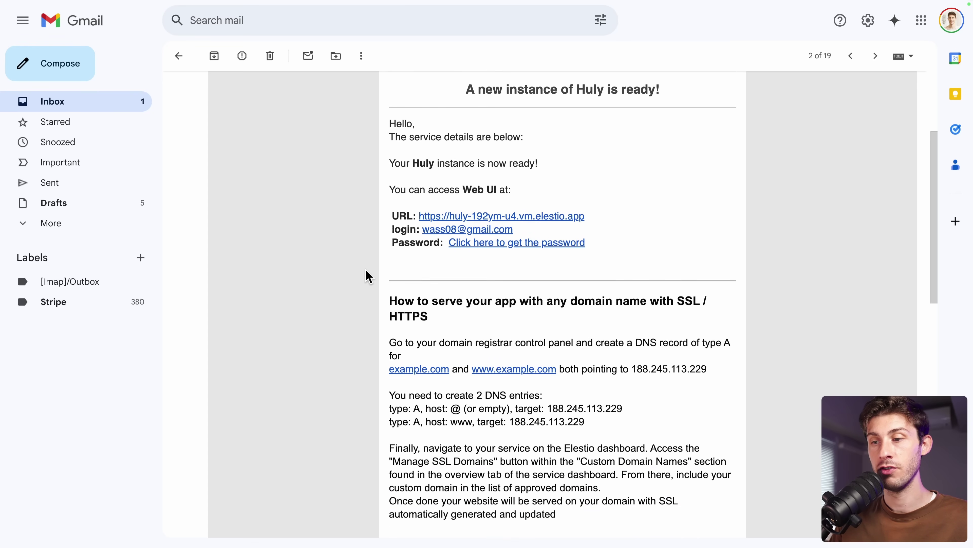
click(511, 243)
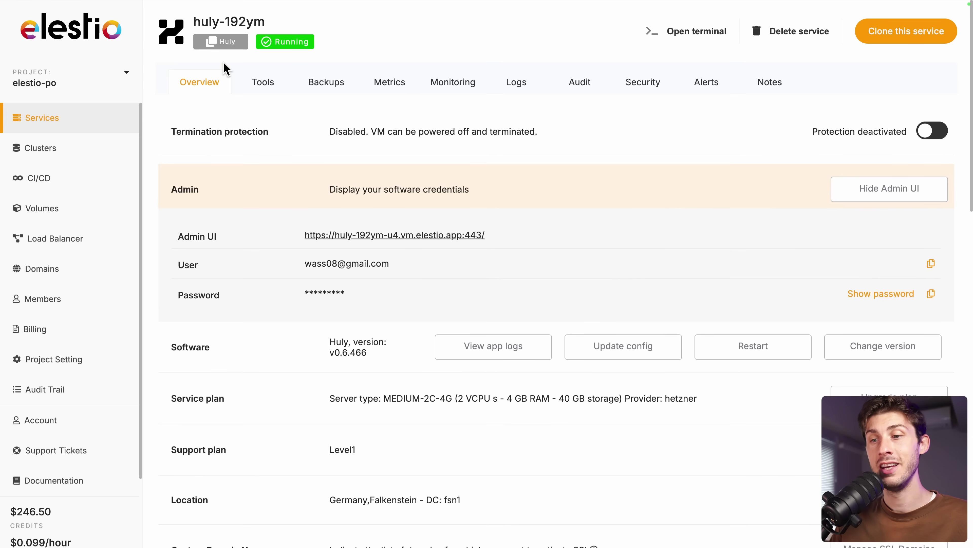
- Copy the Huly admin password and open the Admin UI login page
click(931, 295)
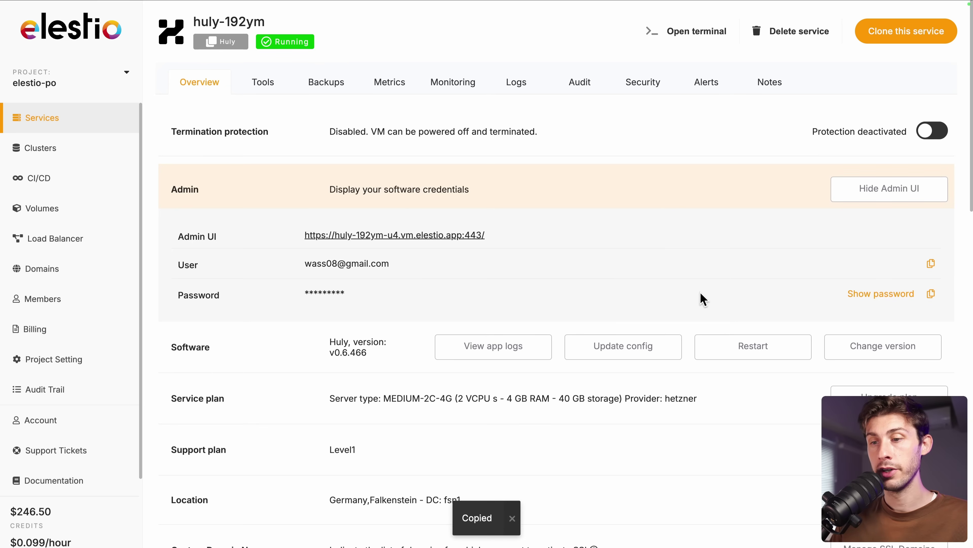
click(389, 242)
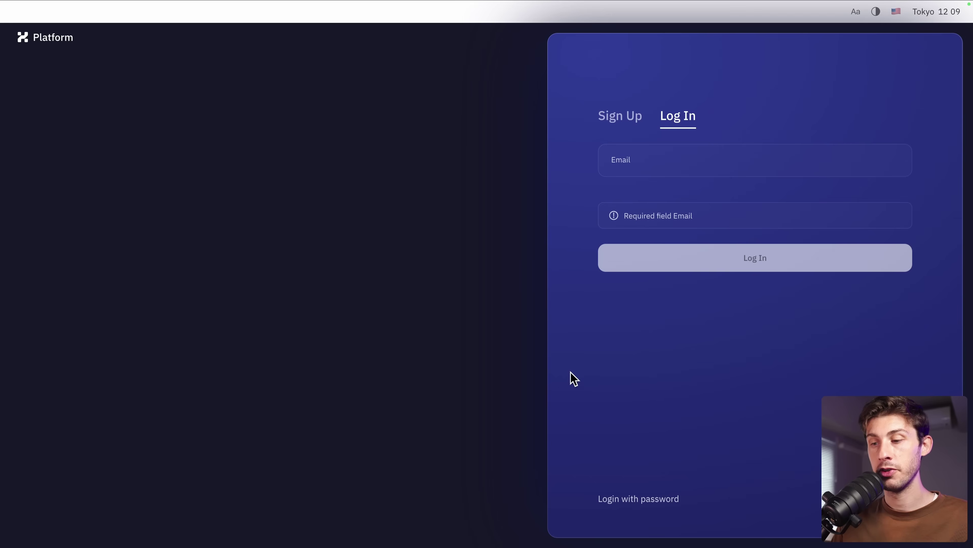
- Log in to Huly with the admin e-mail and the pasted password
click(613, 500)
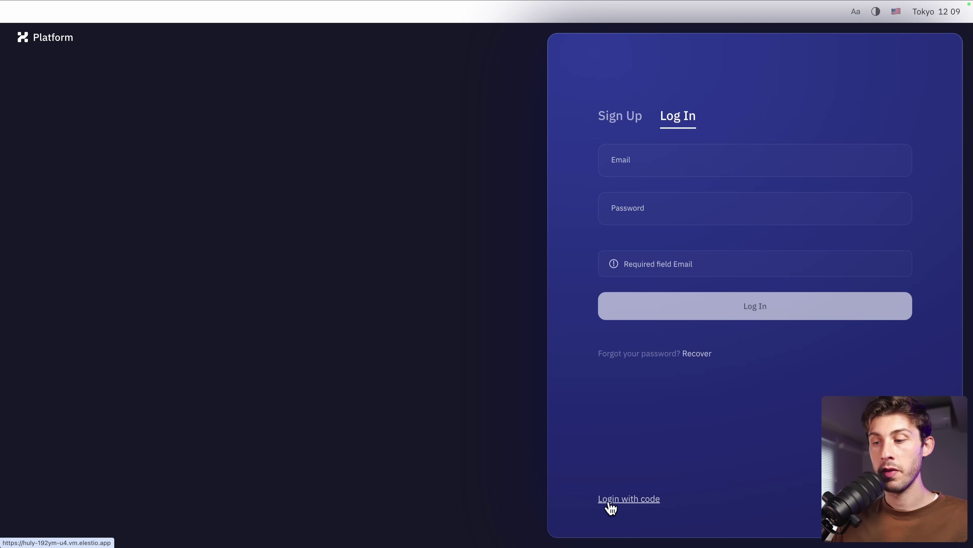
click(644, 164)
key(Tab)
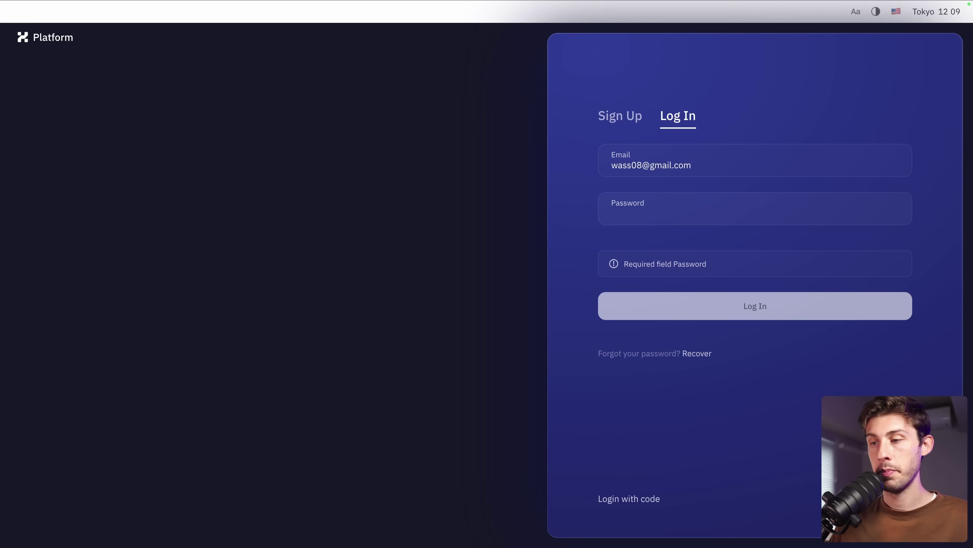
key(super+v)
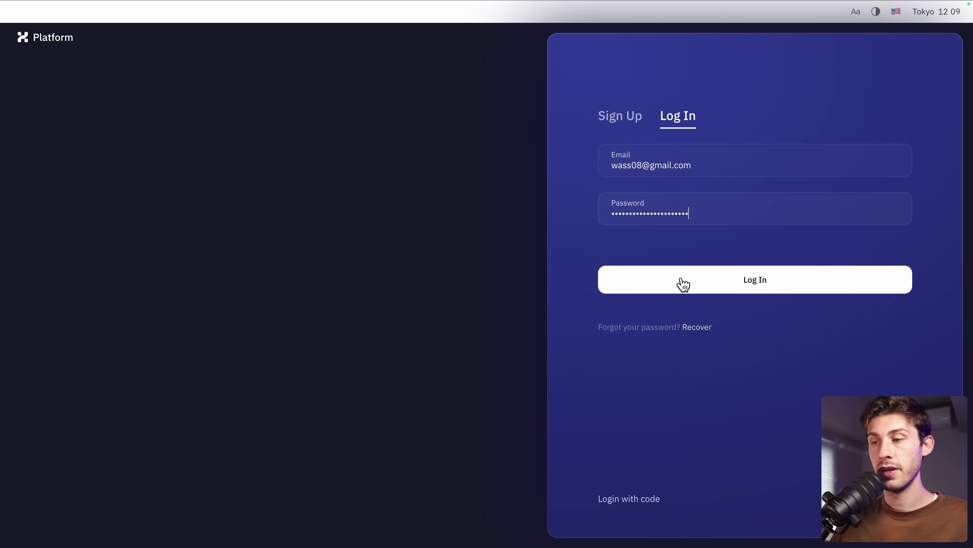
click(682, 283)
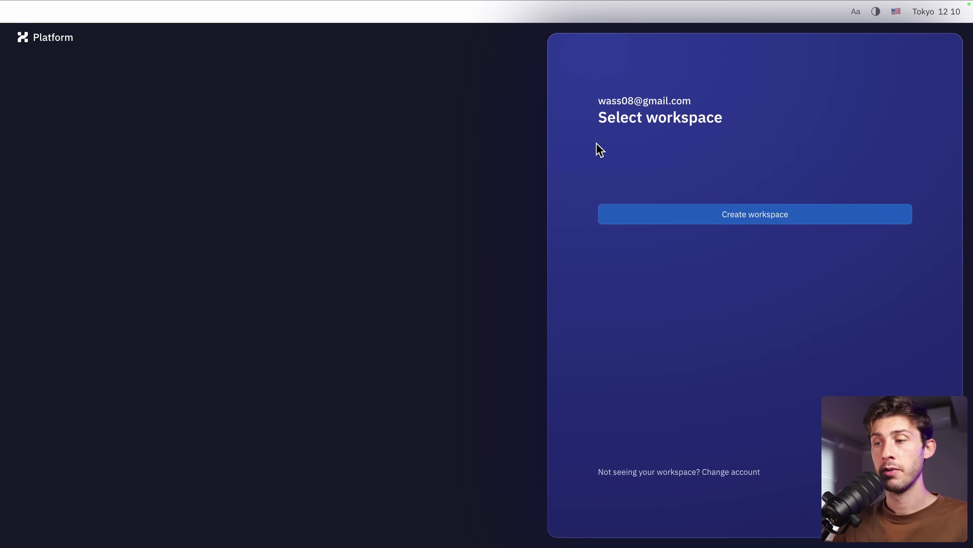
- Create a new workspace named 'Elestio team'
click(735, 222)
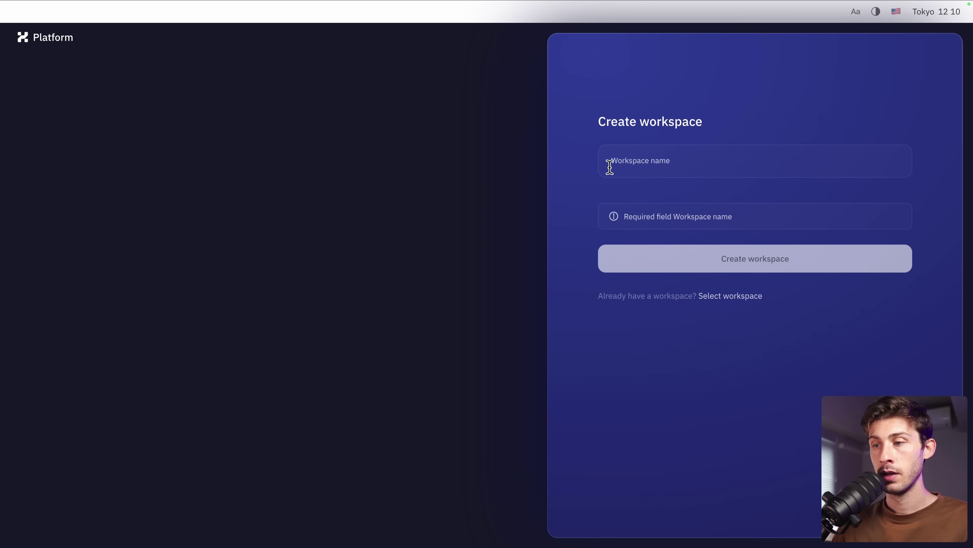
click(652, 161)
text(E)
key(BackSpace)
text(Elestio team)
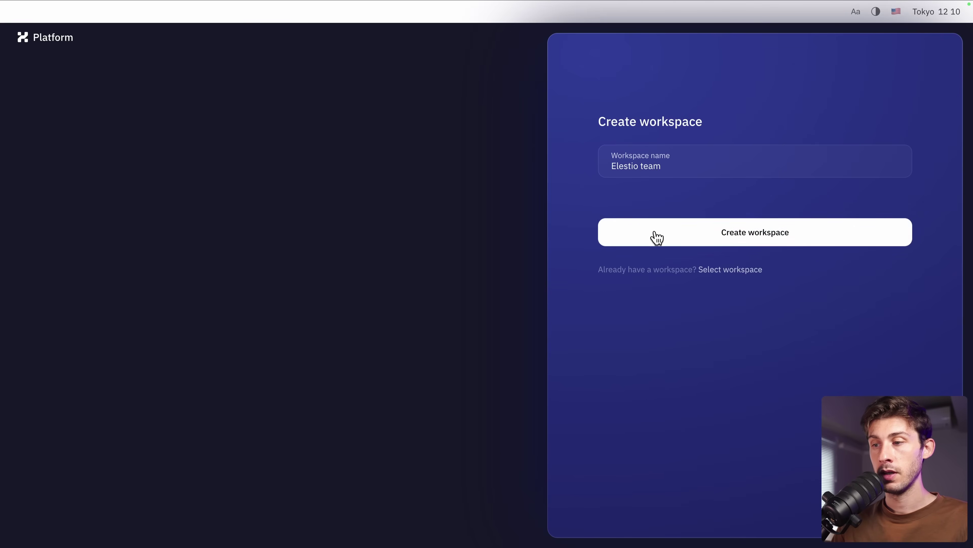
click(654, 235)
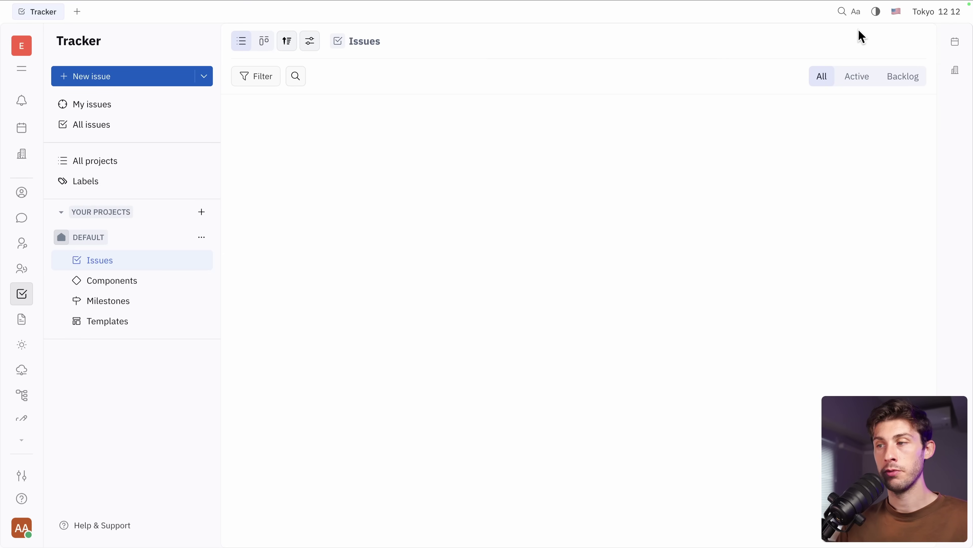
click(876, 11)
click(877, 57)
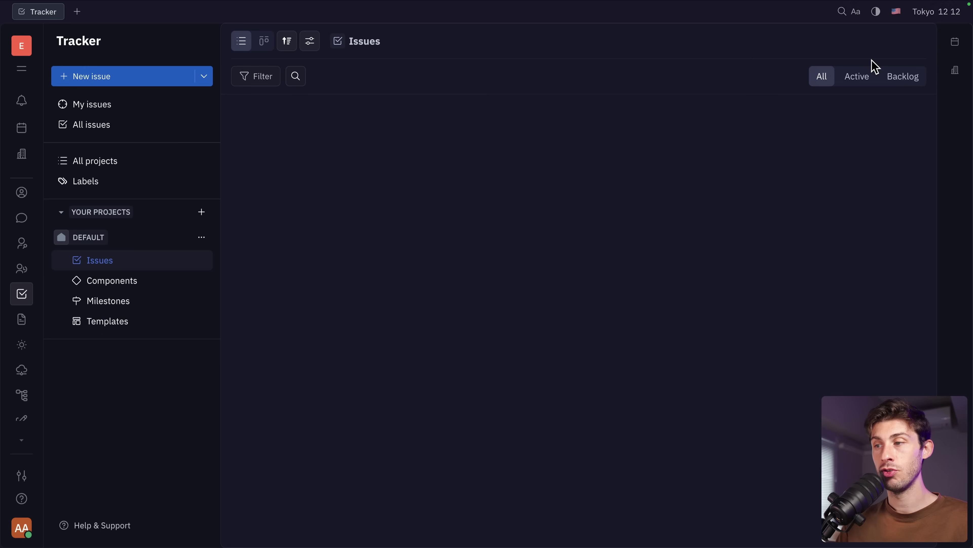
click(876, 11)
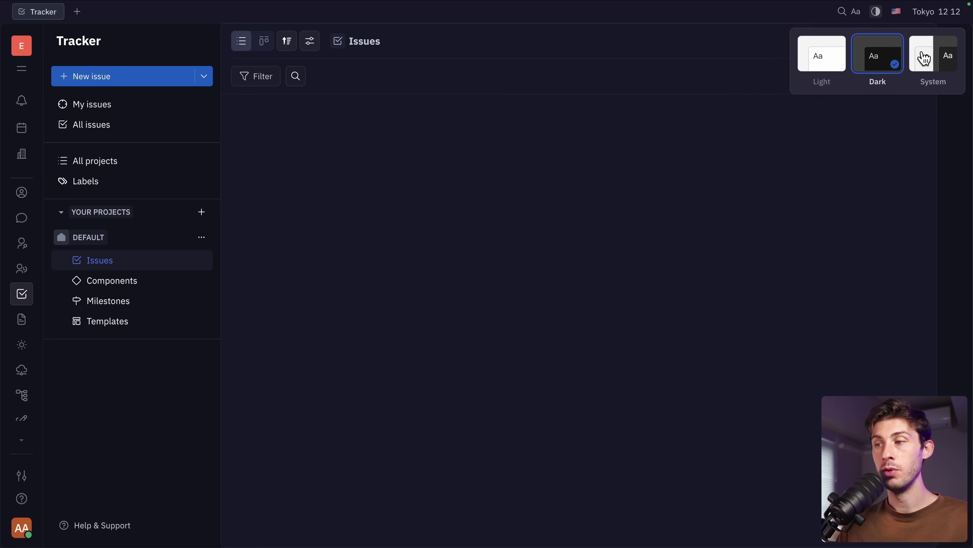
click(926, 59)
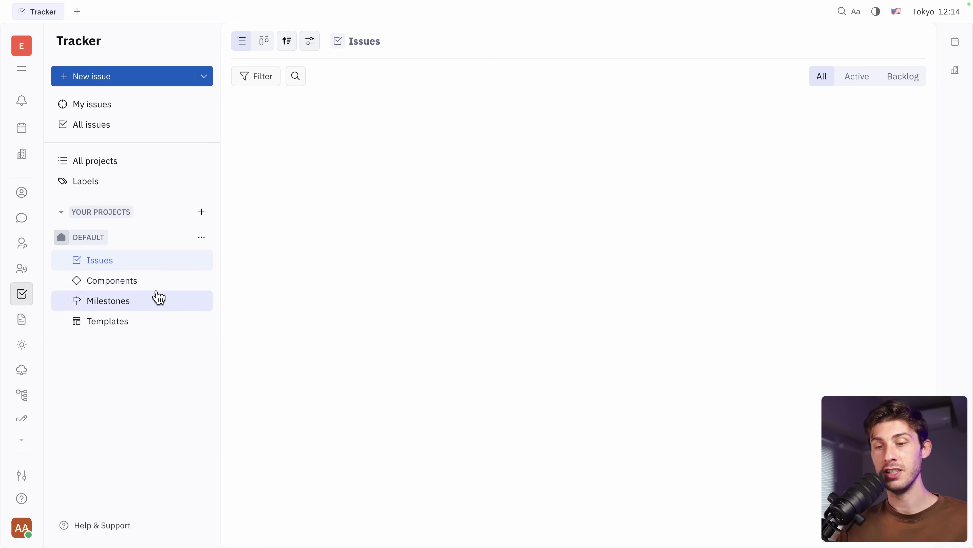
- From Settings, use Invite to workspace to generate a shareable invite link
click(20, 529)
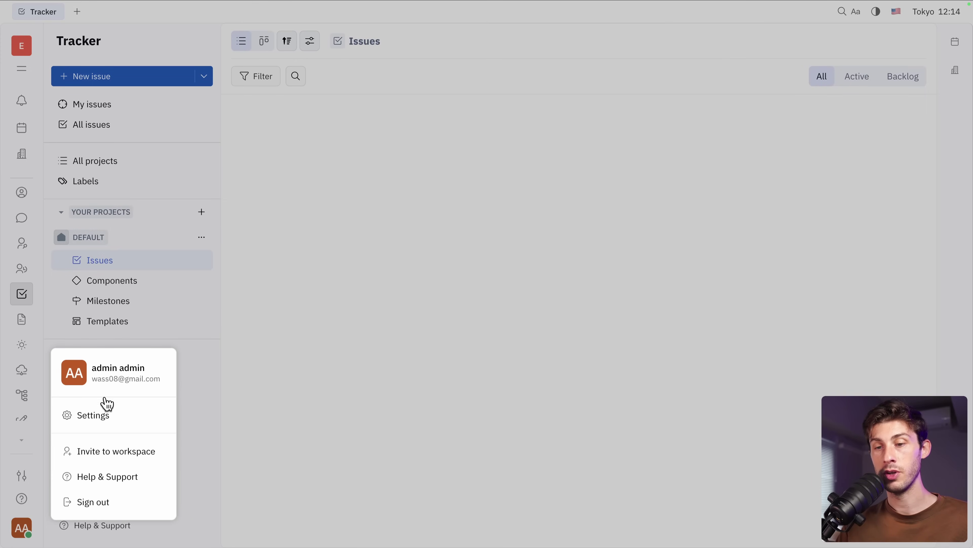
click(98, 418)
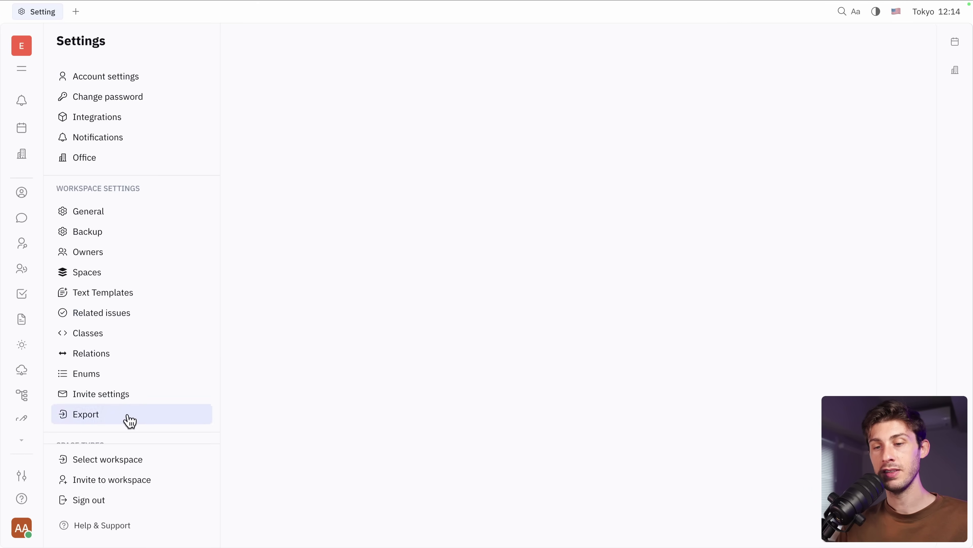
click(133, 487)
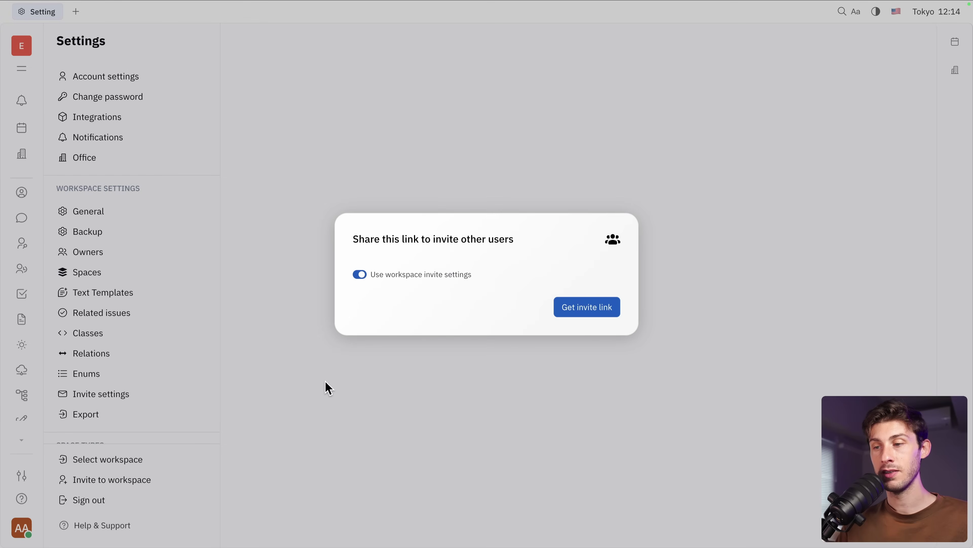
click(599, 312)
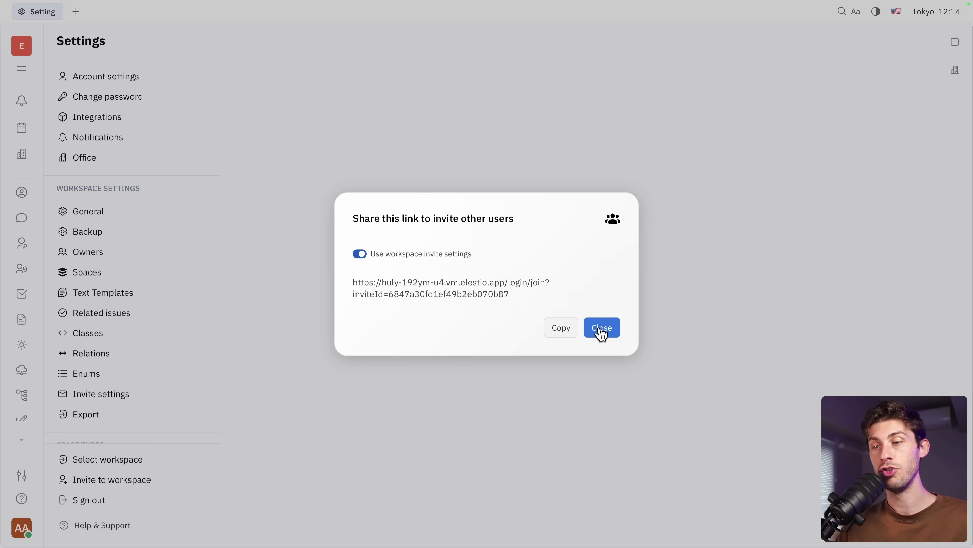
- In Account settings, replace the profile's first name and save Gravatar as the avatar
click(602, 328)
click(149, 79)
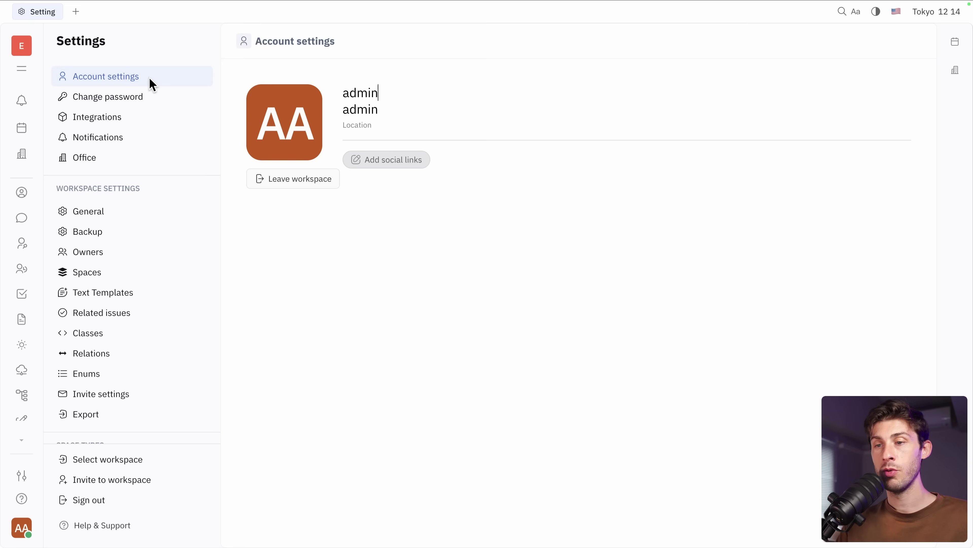
key(Tab)
key(super+a)
text(W)
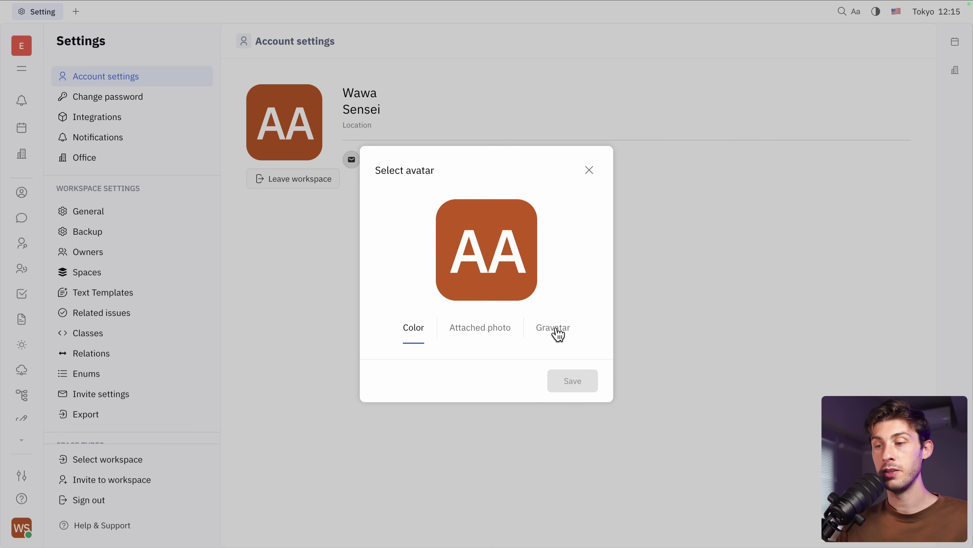
click(559, 329)
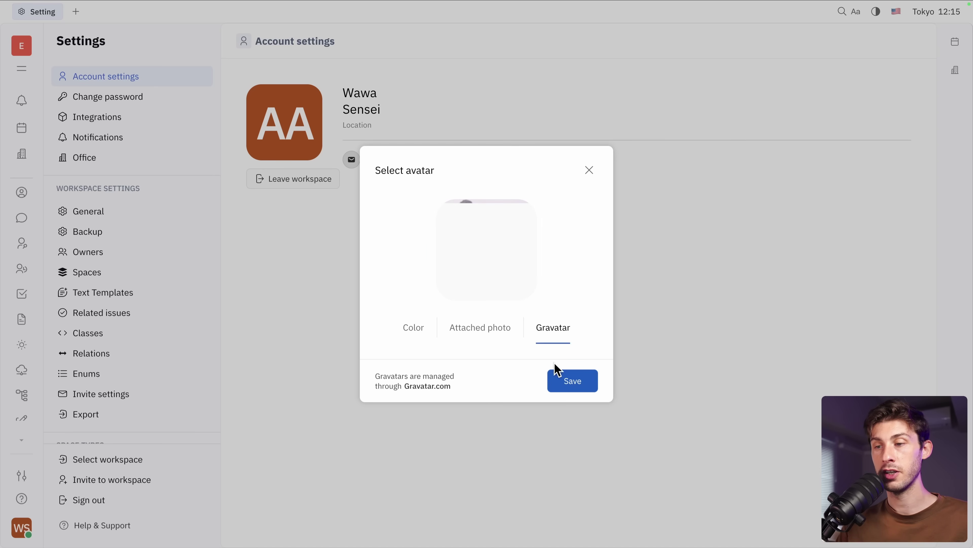
click(574, 382)
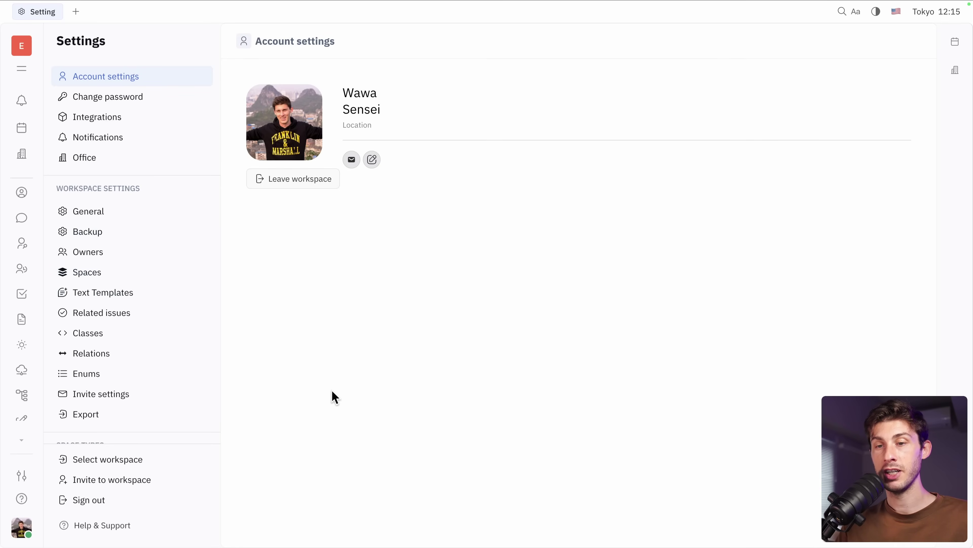
- Start a new employee record in Contacts with the person's first and last name
click(21, 194)
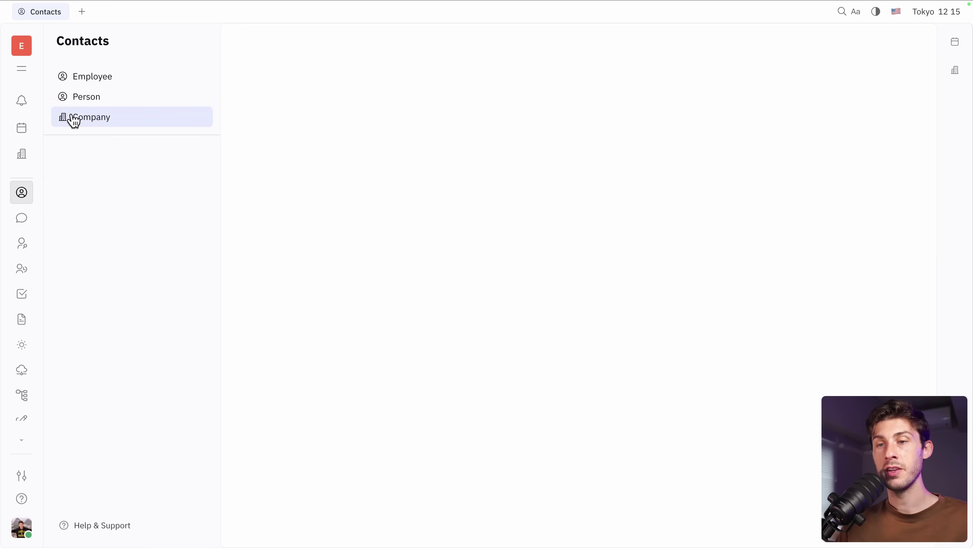
click(102, 78)
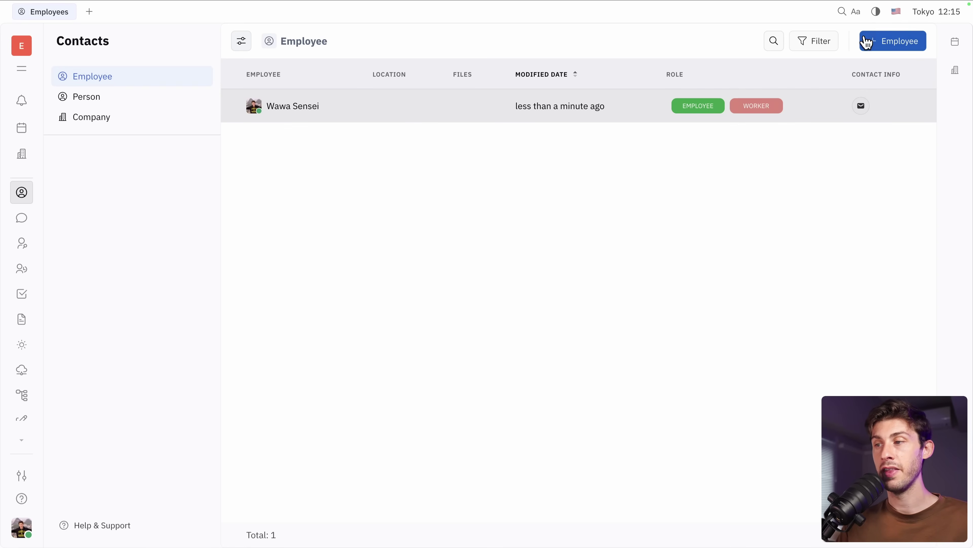
click(884, 43)
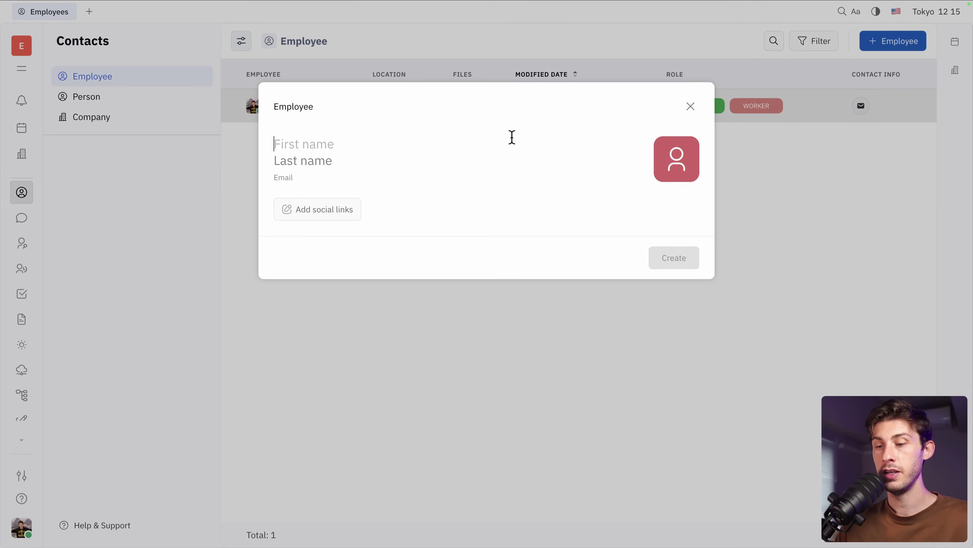
text(John)
key(Tab)
text(D)
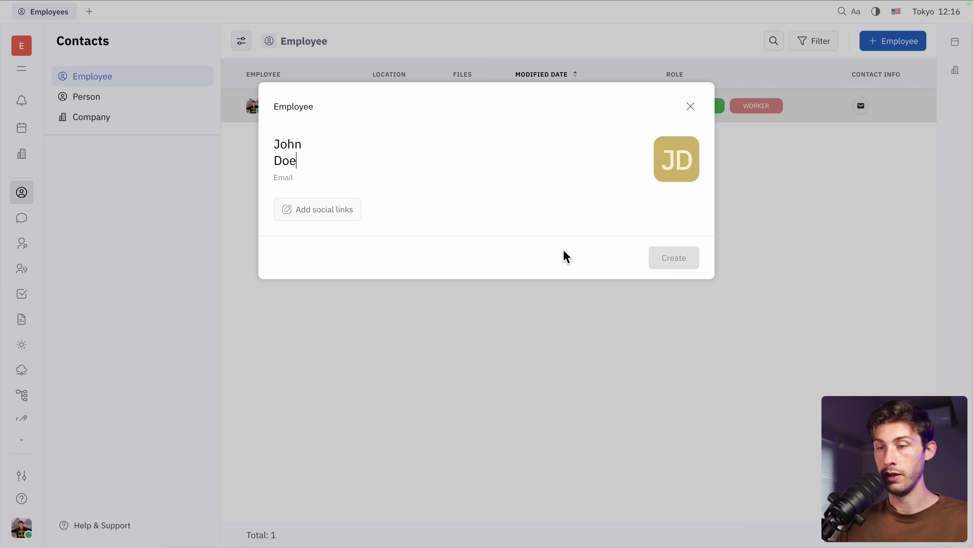
- Add the employee's e-mail, create the record, then view the Person list
click(321, 177)
key(Escape)
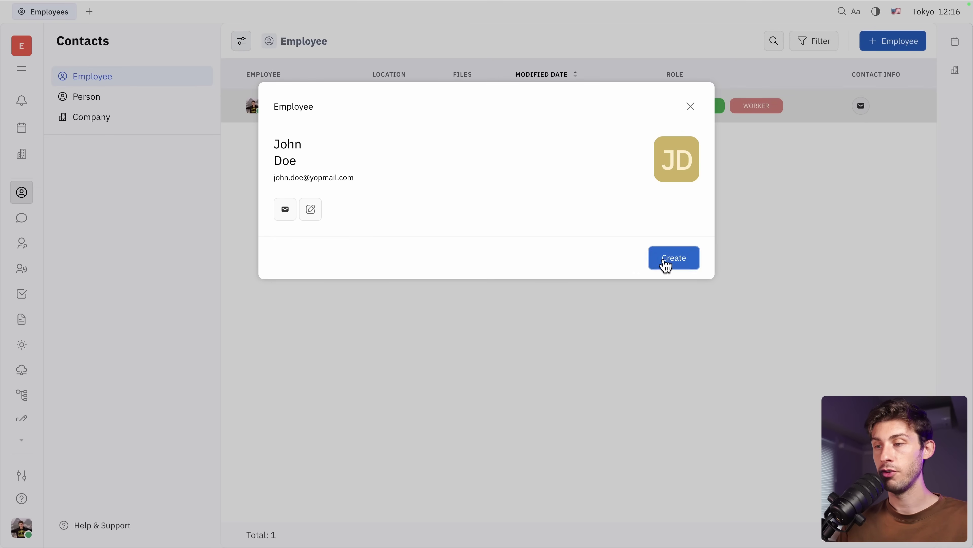
click(662, 264)
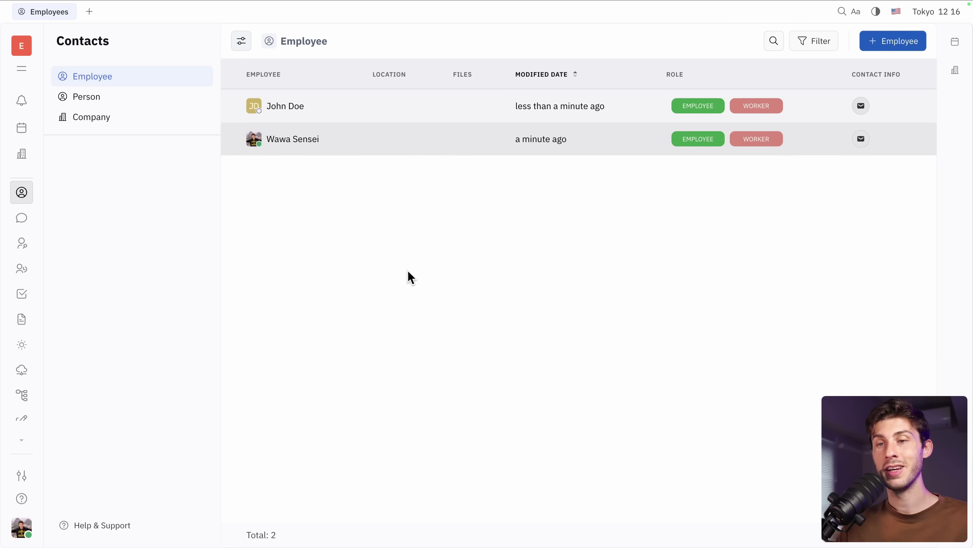
click(291, 109)
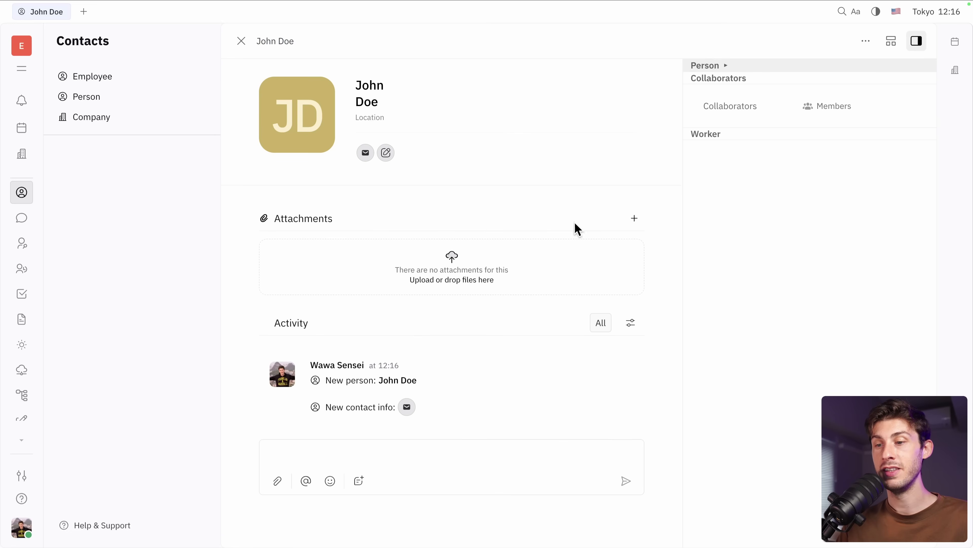
click(104, 101)
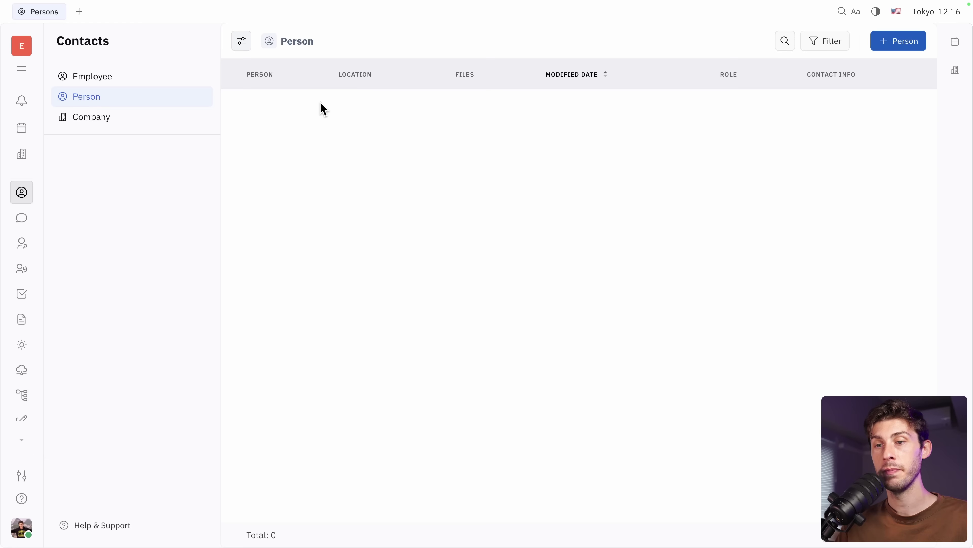
- Create Company XYZ with description 'The best company ever' and open its record
click(133, 120)
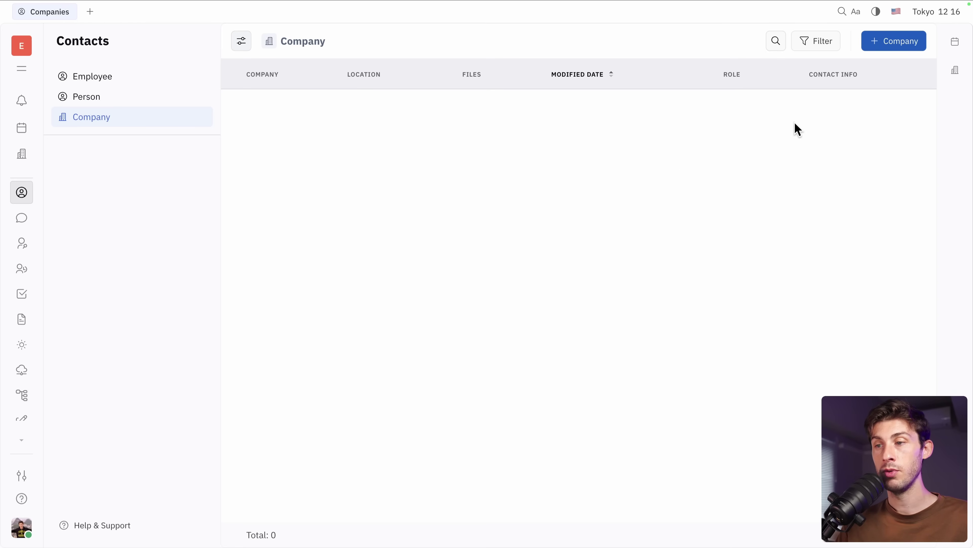
click(881, 43)
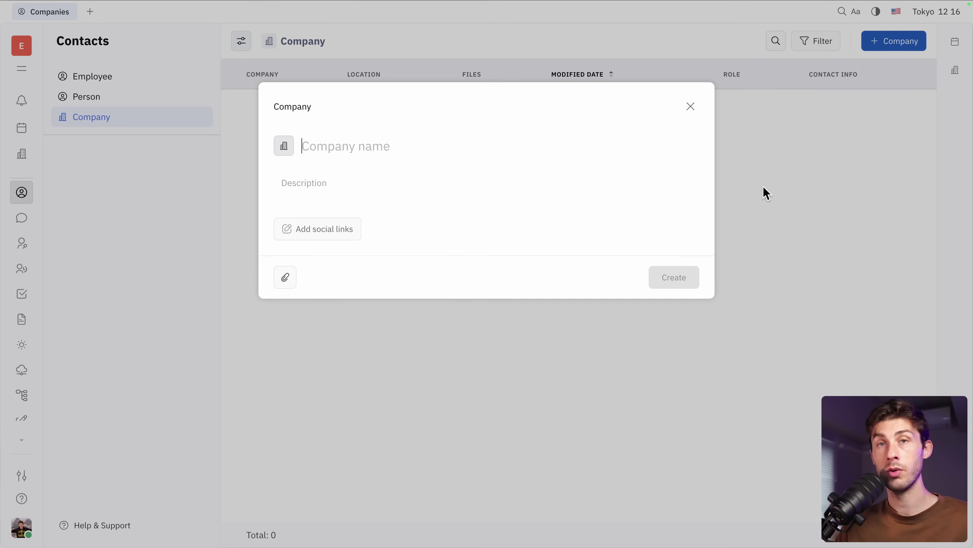
text(Company XYZ)
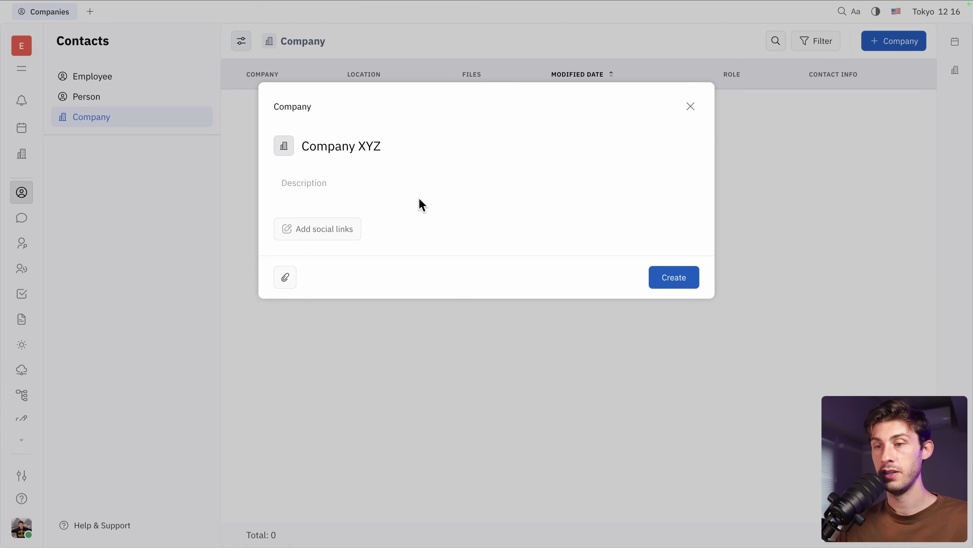
click(434, 187)
text(Th)
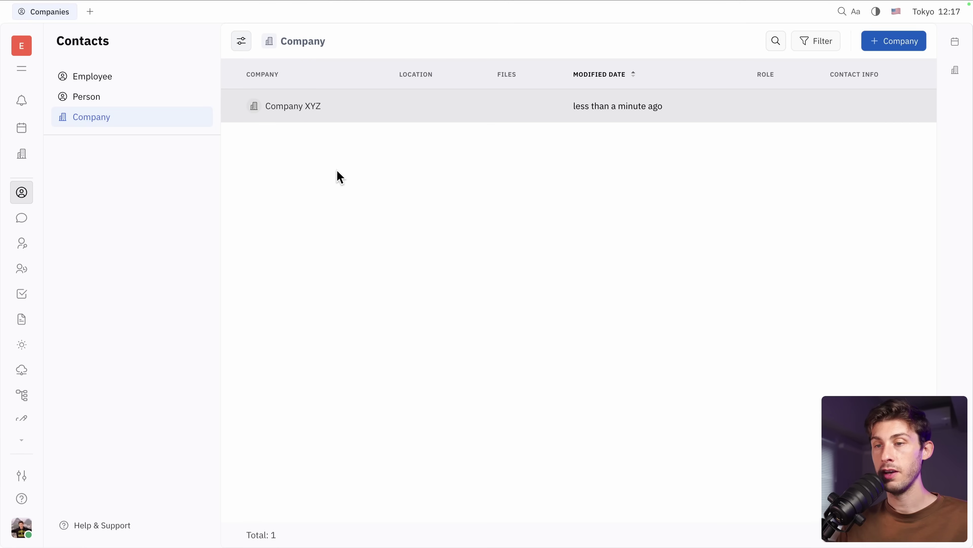
click(295, 110)
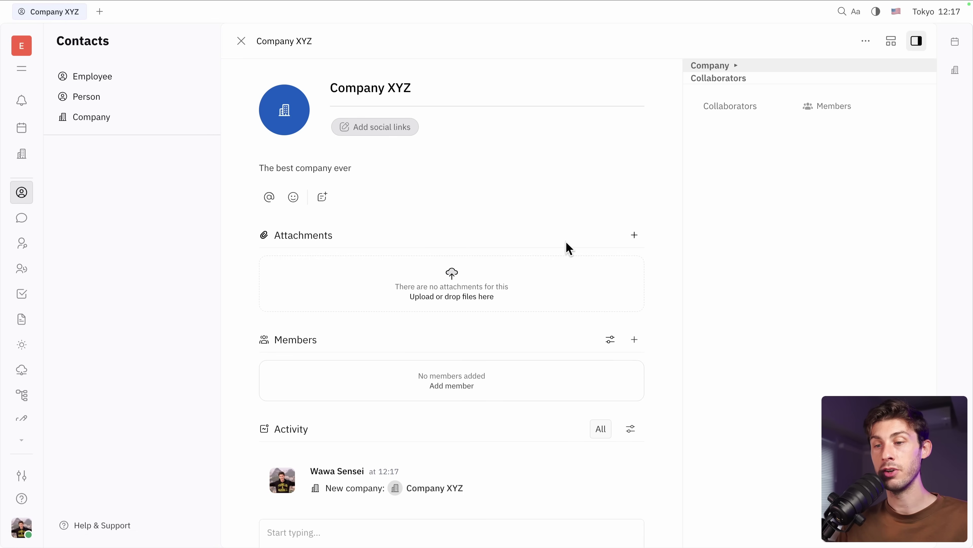
- Add the new employee as a member of Company XYZ
click(459, 386)
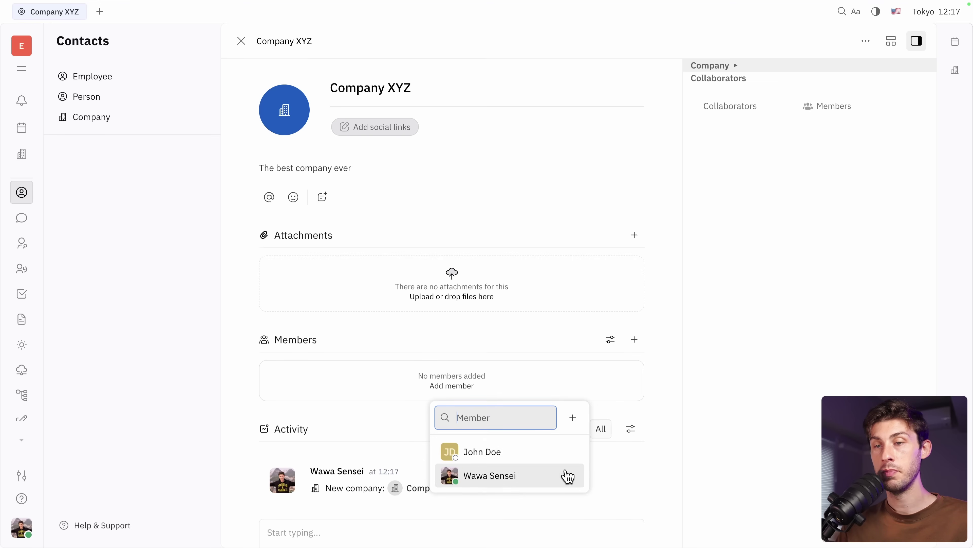
click(244, 281)
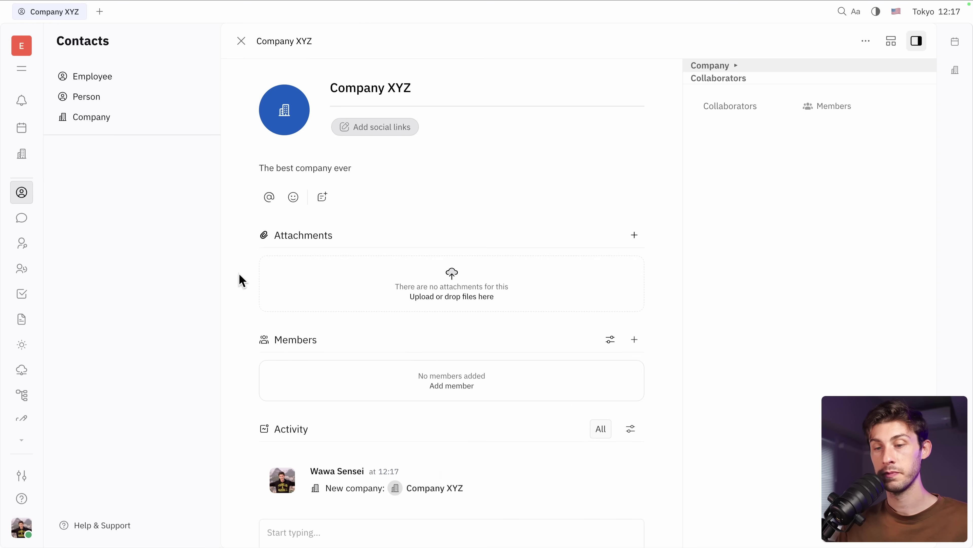
scroll(268, 292, down, 2)
click(452, 324)
click(484, 392)
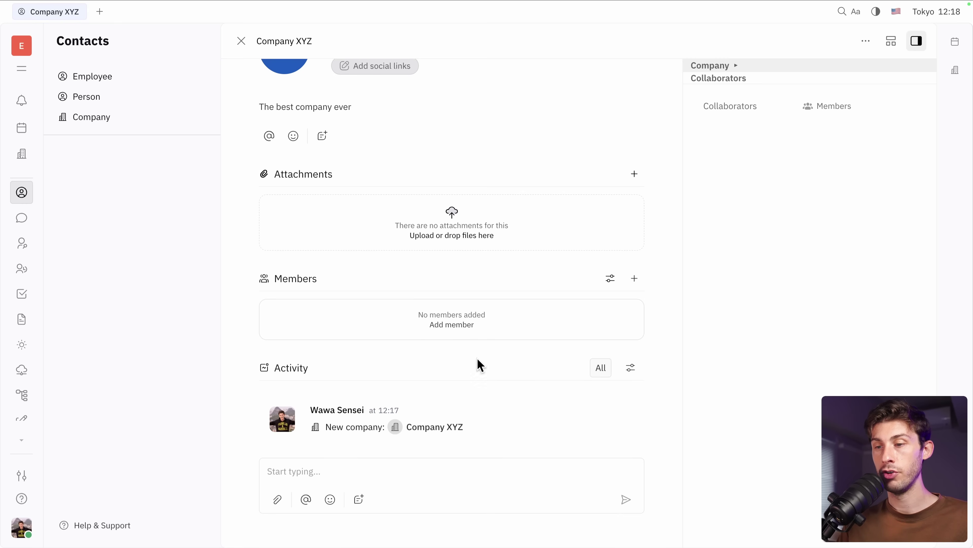
scroll(407, 374, down, 2)
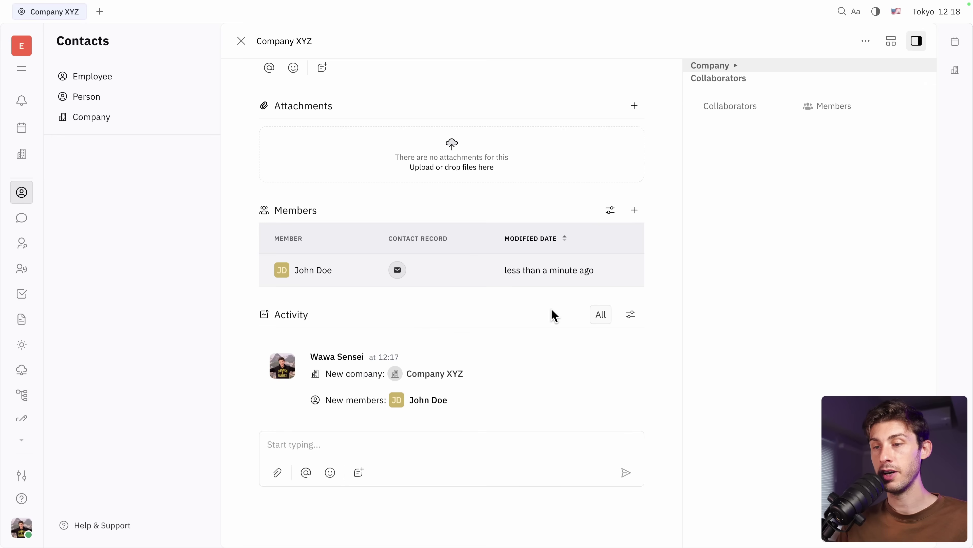
scroll(410, 344, up, 4)
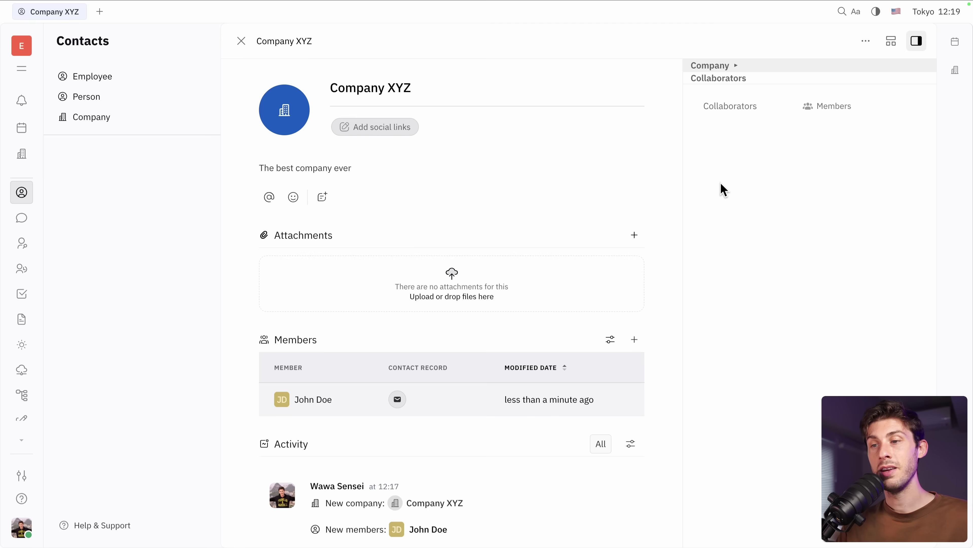
- Start a Company XYZ issue titled 'Call them for a collaboration call', described 'Please do it quickly'
click(865, 42)
click(795, 109)
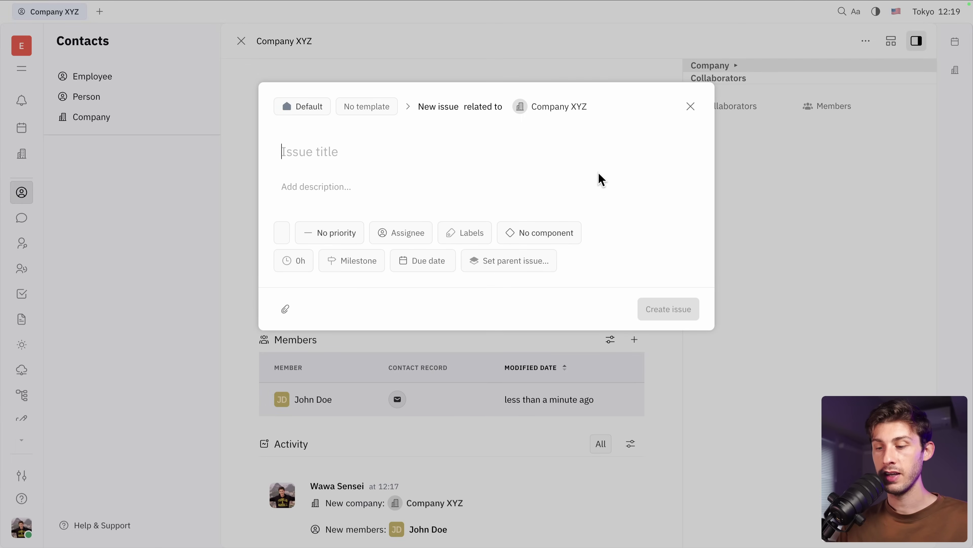
text(Call them for a collaboration)
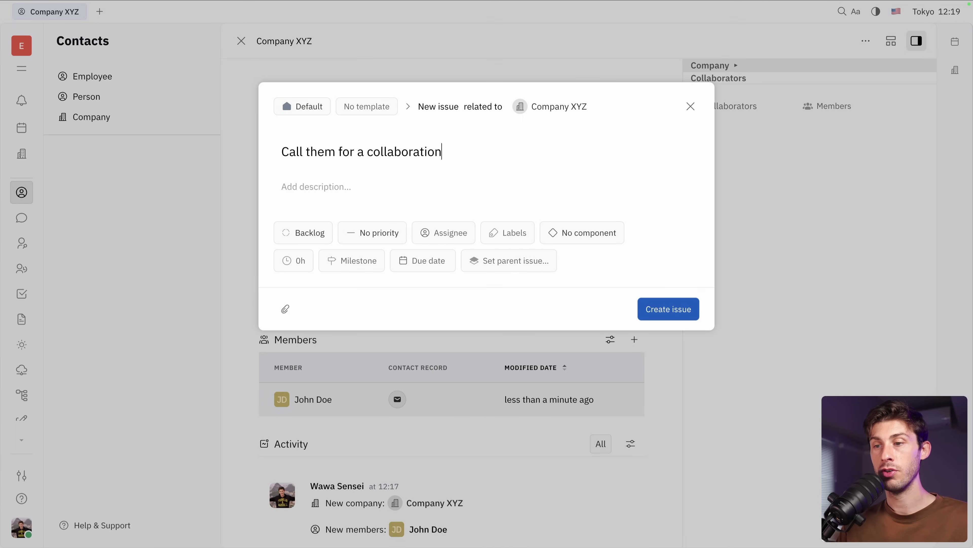
text( call)
text(P)
text(lease do it quickly)
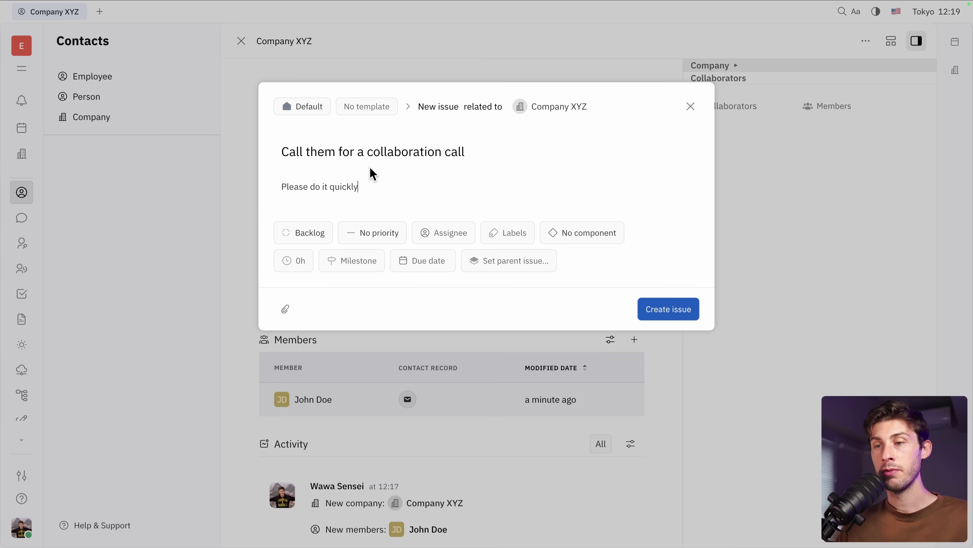
- Set the issue's priority to High, assign it to yourself, and create it
click(302, 240)
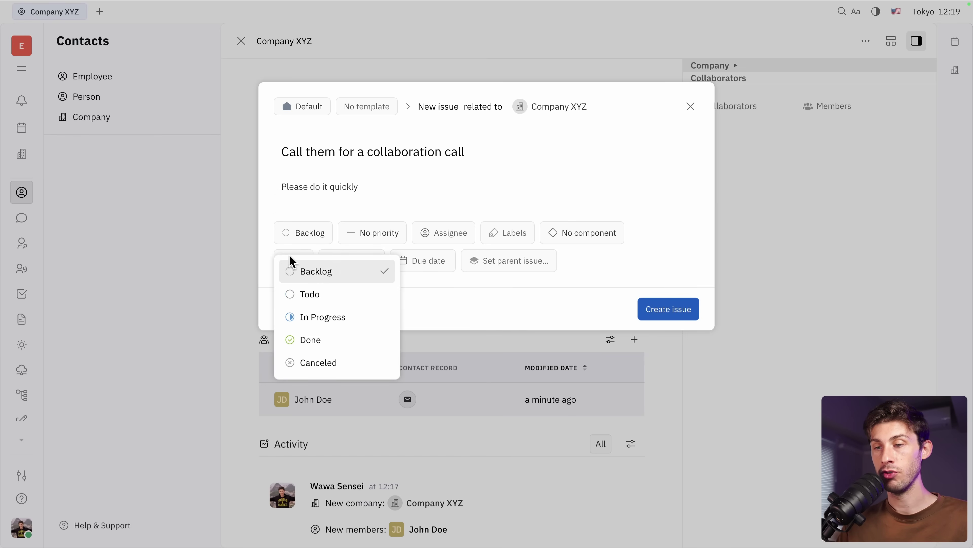
click(415, 204)
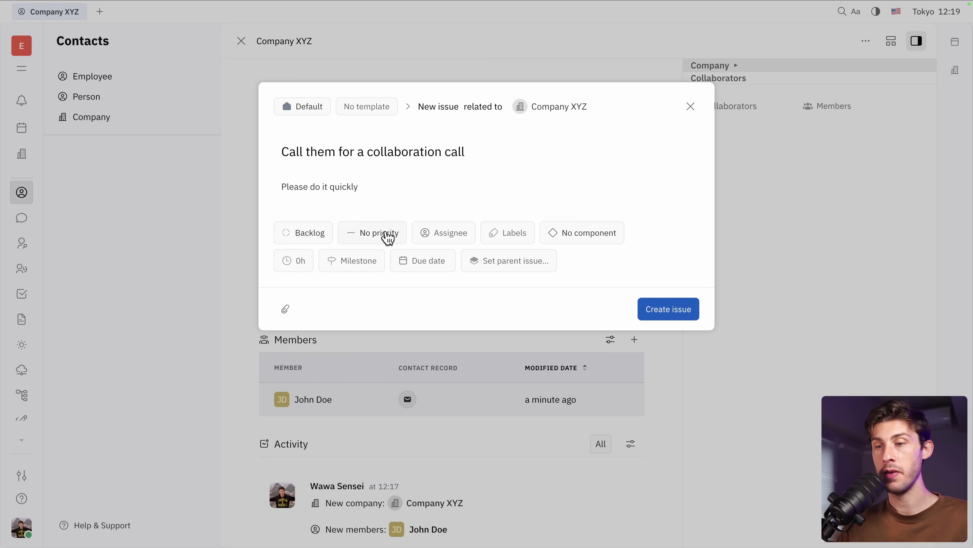
click(381, 240)
click(377, 374)
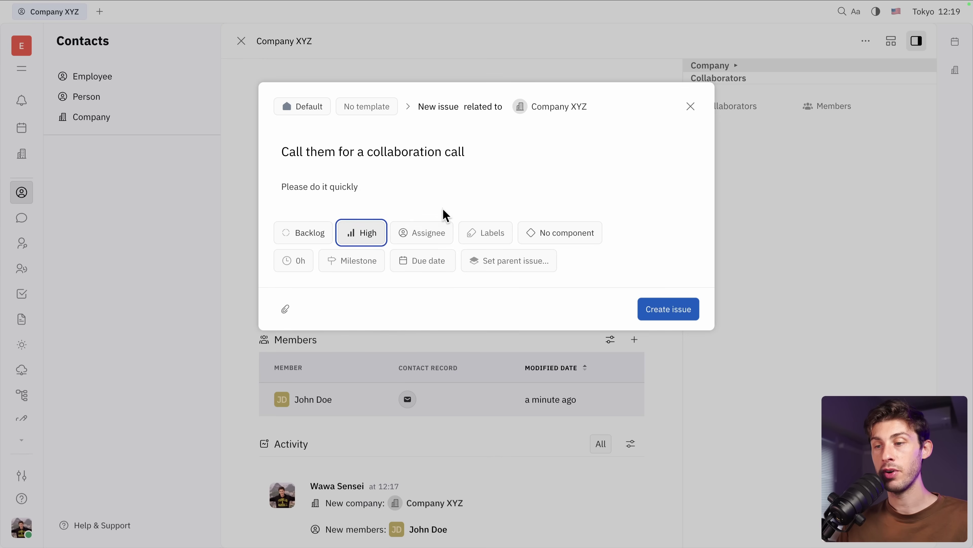
click(427, 234)
click(430, 322)
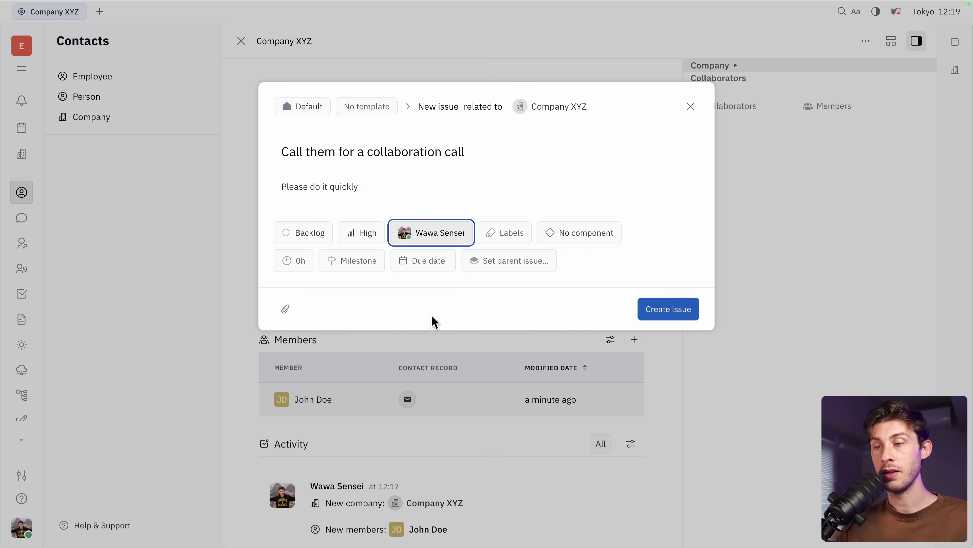
click(498, 230)
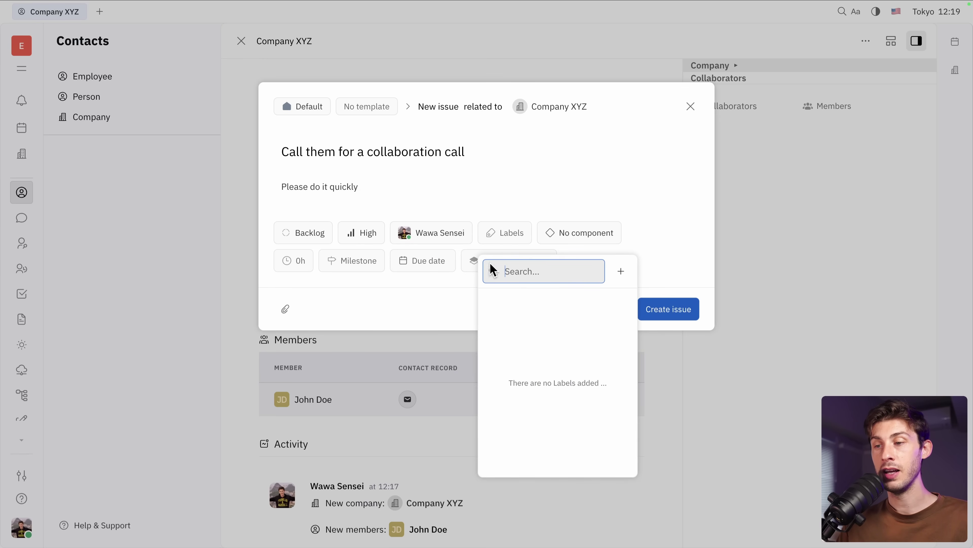
click(563, 207)
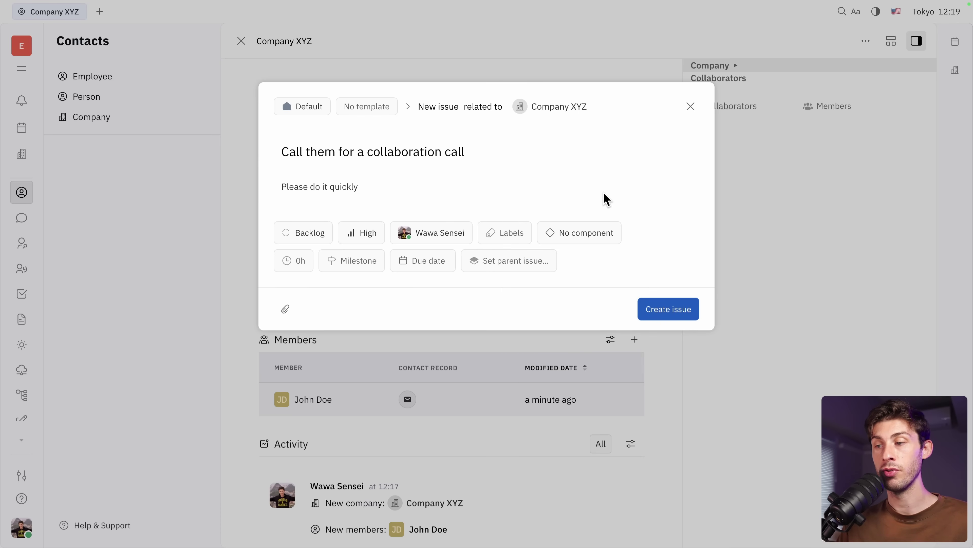
click(680, 314)
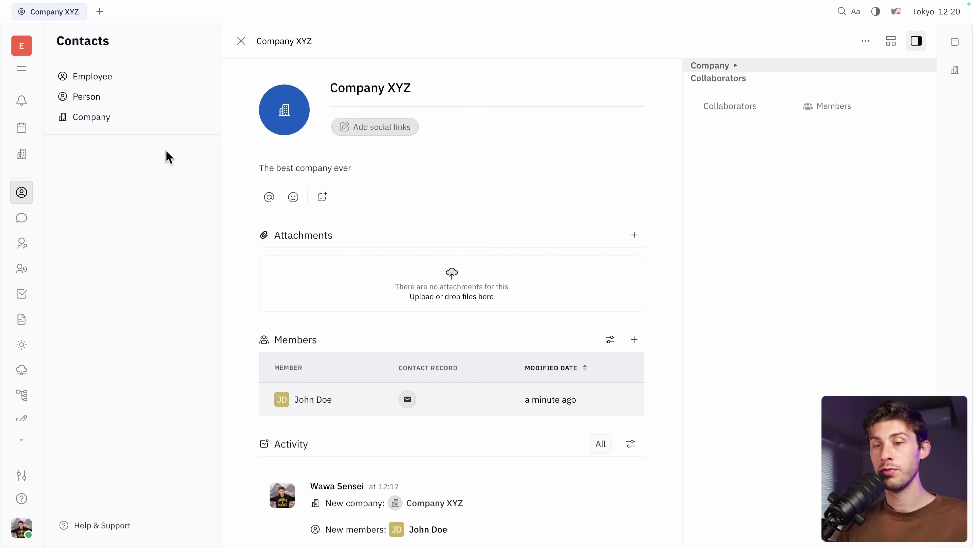
- Create two Tracker projects named Marketing and Sales next to DEFAULT
click(22, 295)
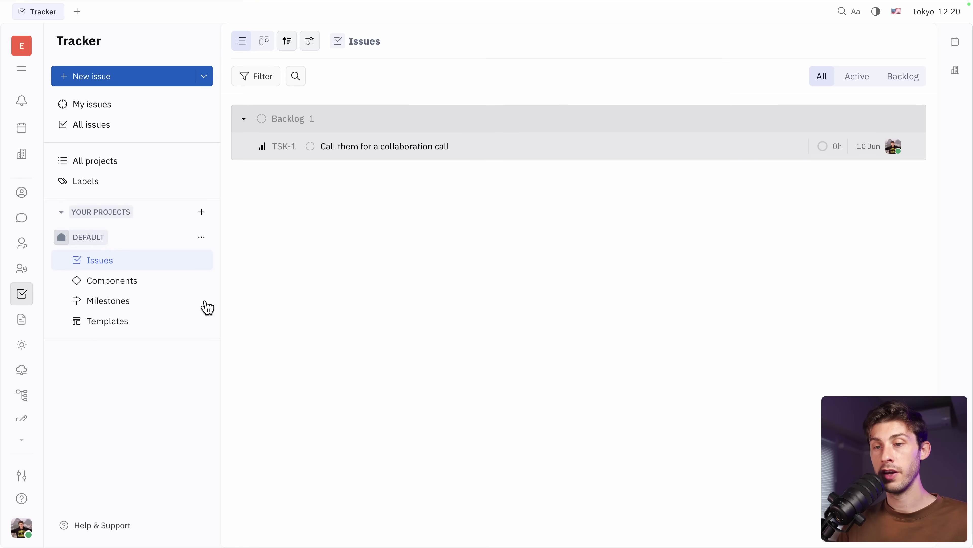
click(202, 213)
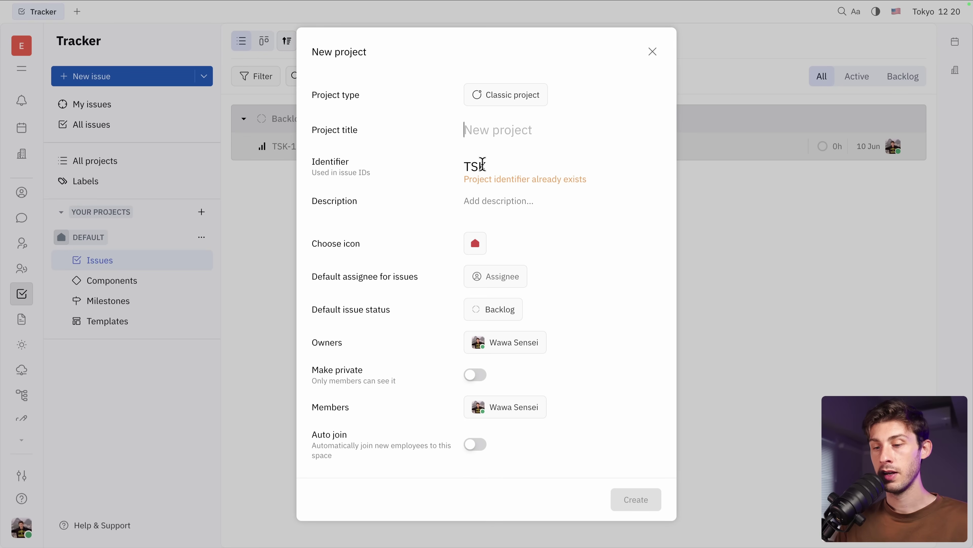
text(Marketi)
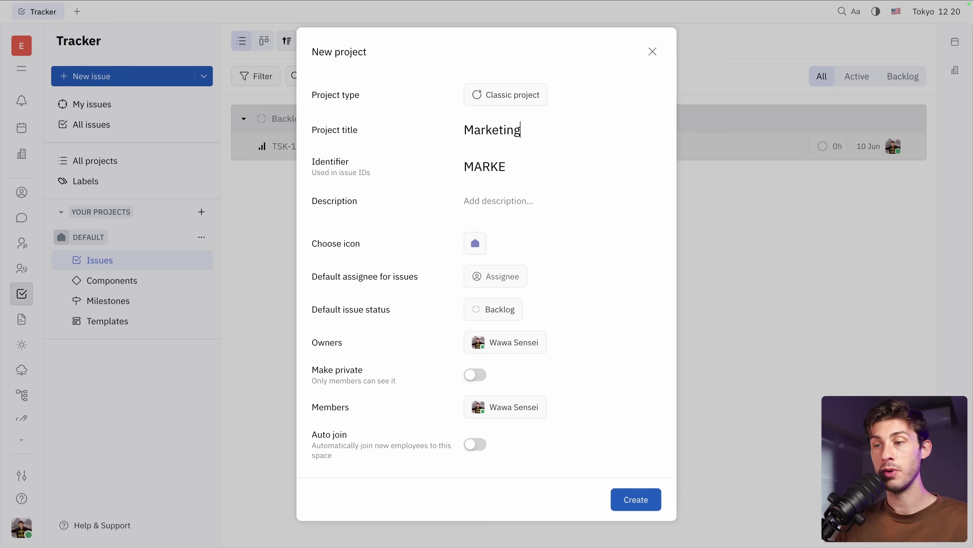
text(ng)
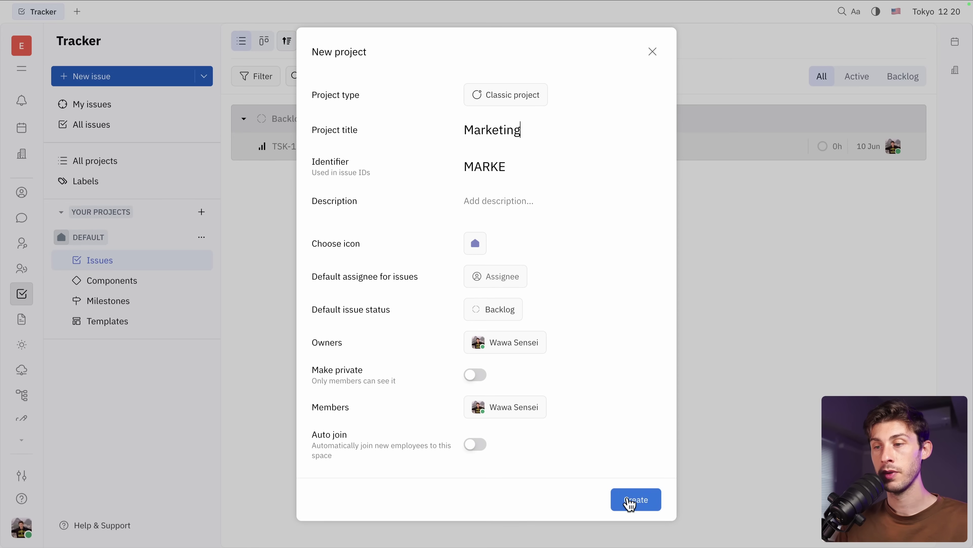
click(629, 500)
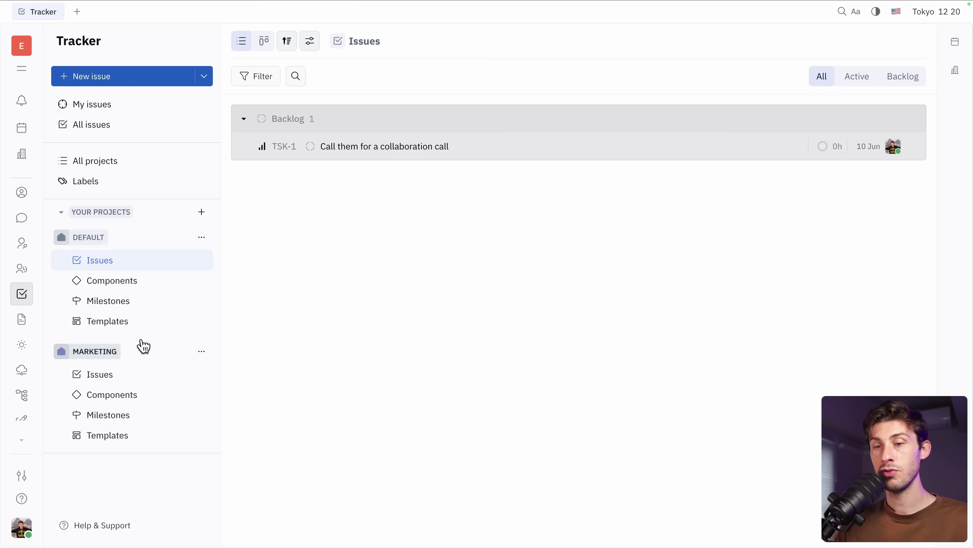
click(202, 212)
text(Sal)
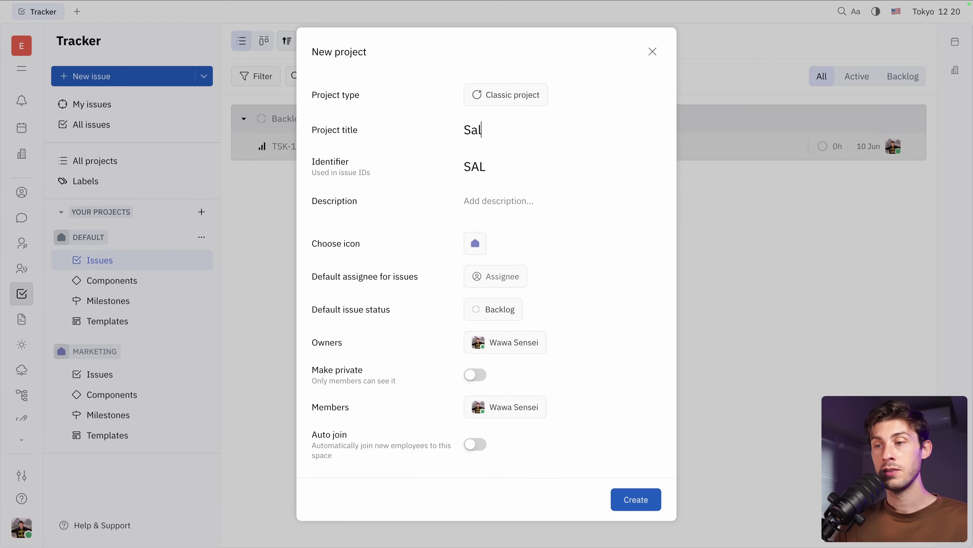
text(es)
click(625, 502)
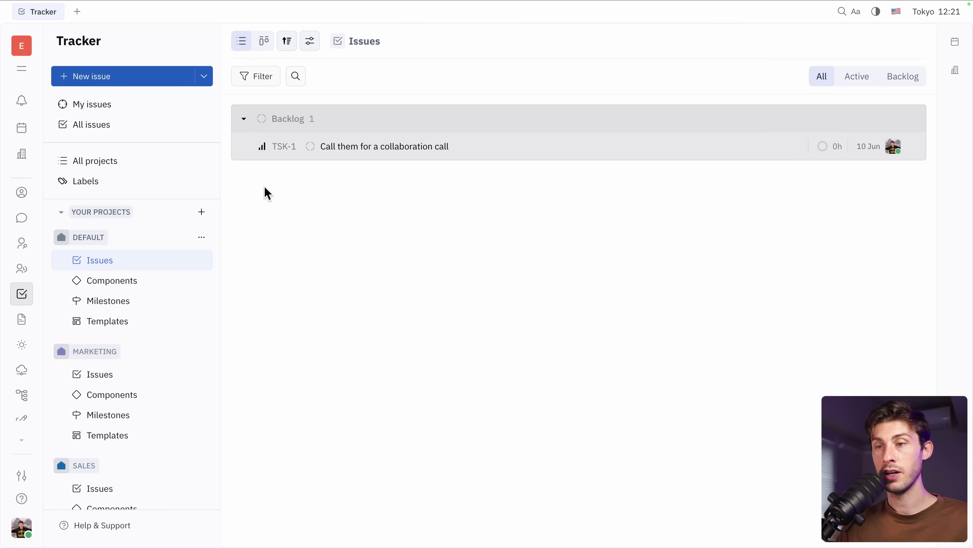
- Create issues 'Let's do X', 'Let's do Y' (assigned to the other team member) and 'Let's do Z'
click(157, 77)
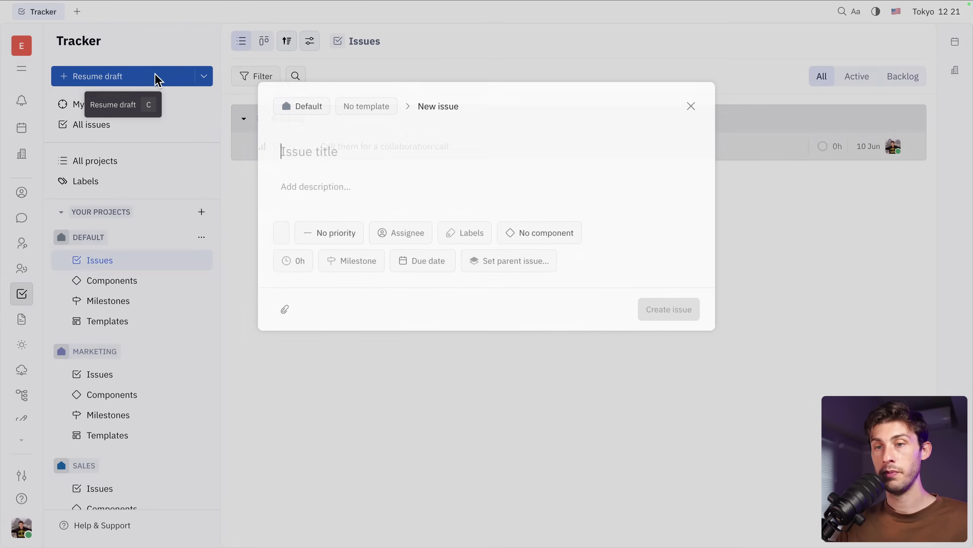
text(Let's do X)
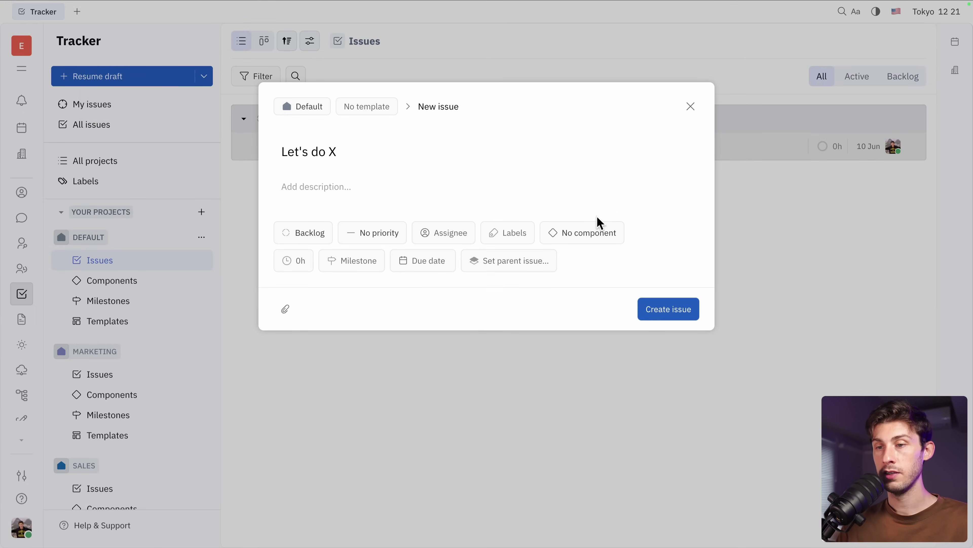
click(681, 322)
click(165, 76)
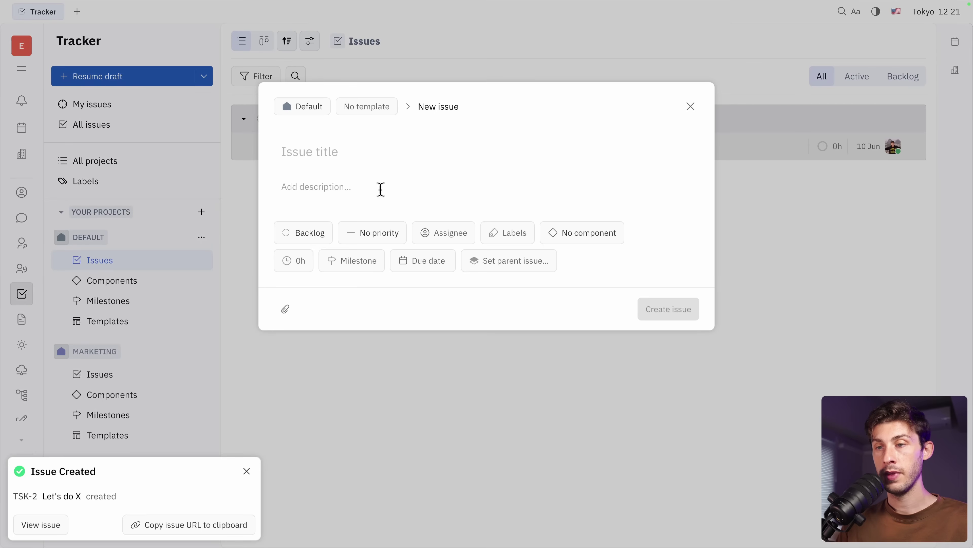
text(Let's do Y)
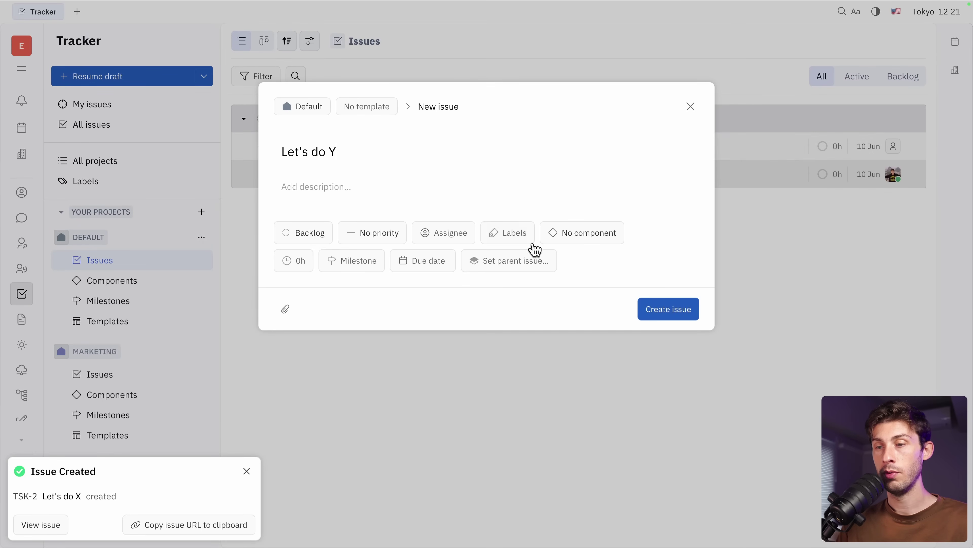
click(416, 234)
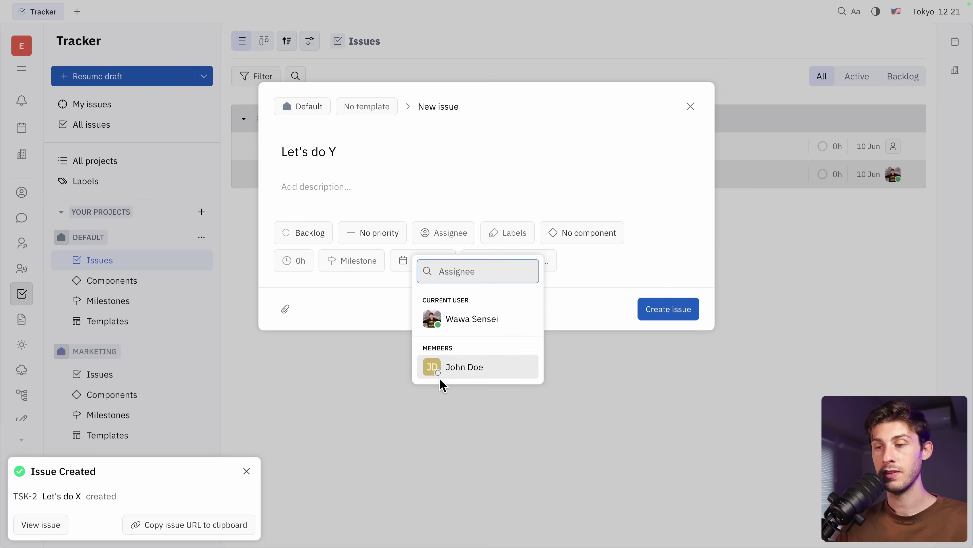
click(446, 369)
click(669, 309)
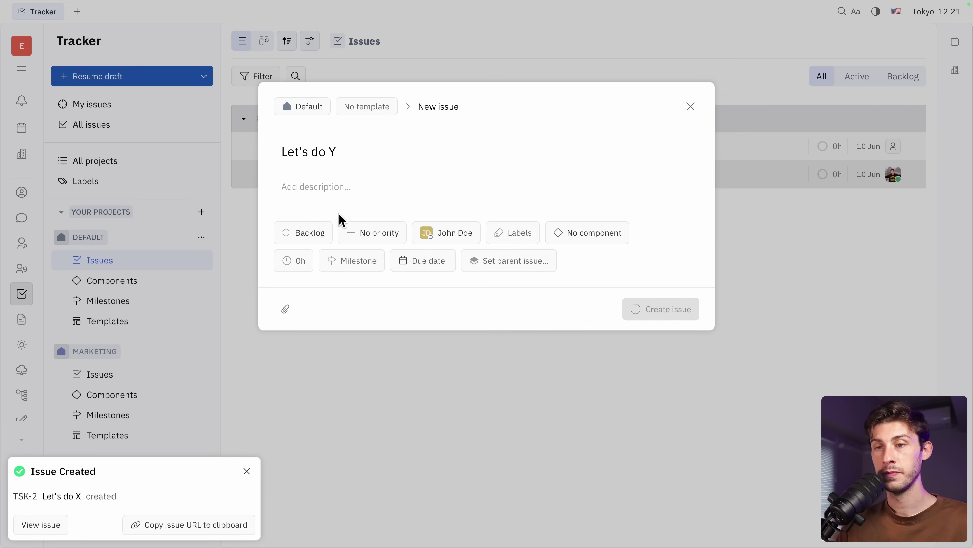
click(134, 76)
text(Let's do Z)
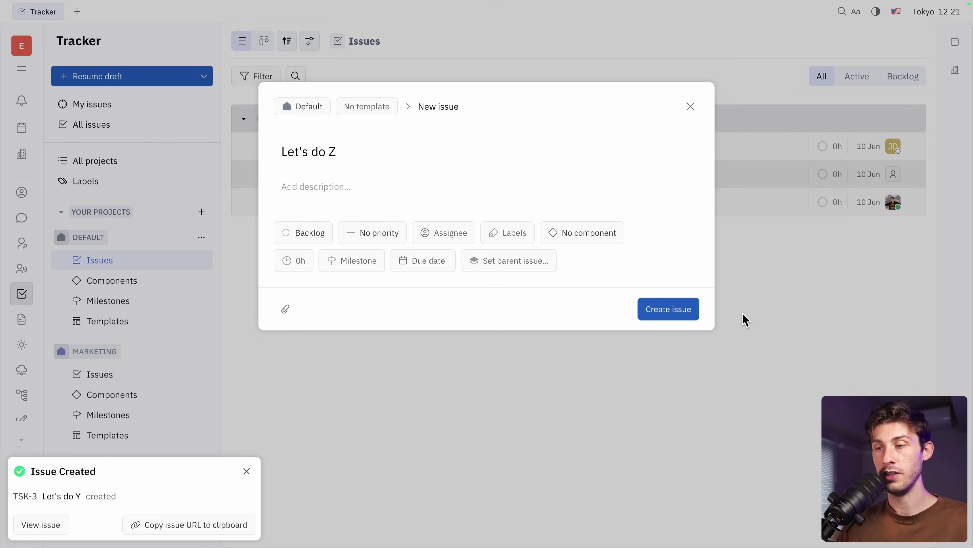
click(680, 315)
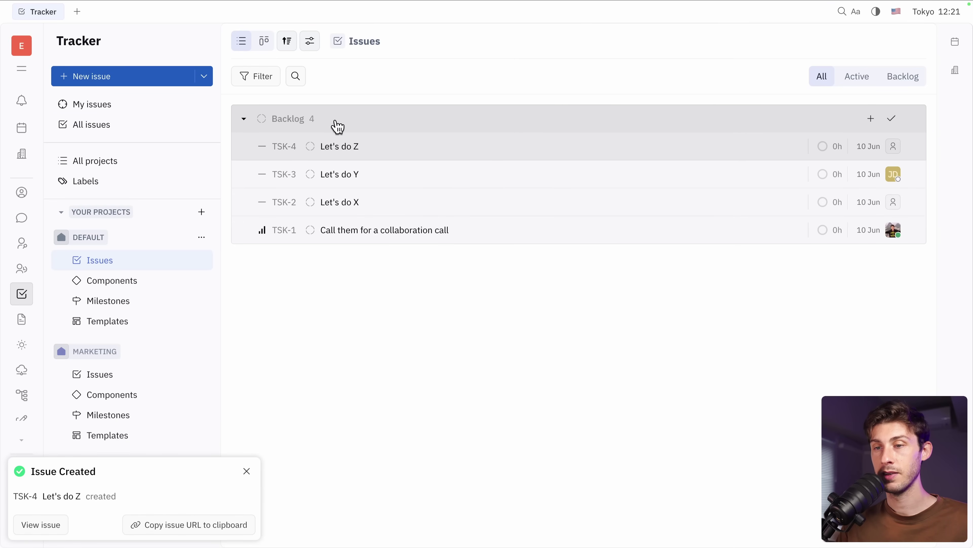
- Show the issues as a board with empty status columns visible
click(264, 47)
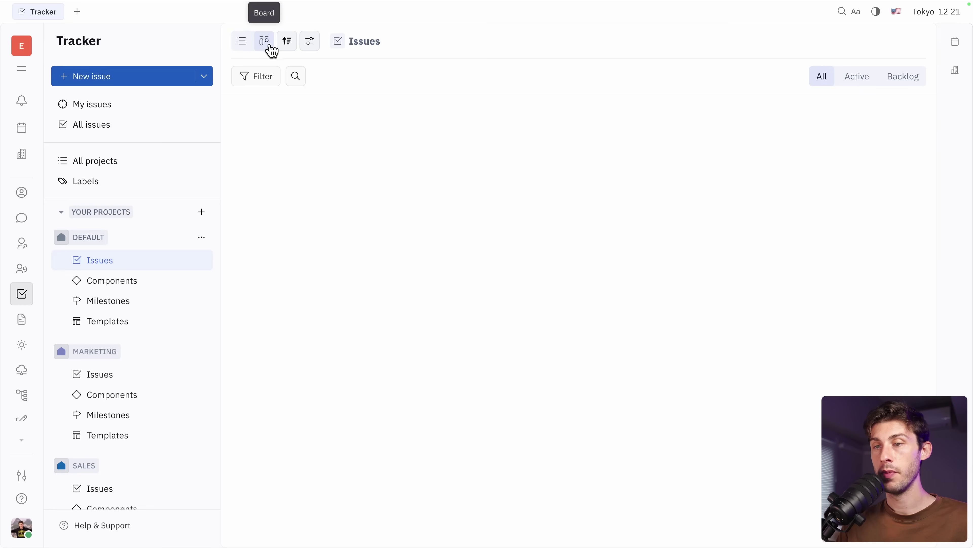
drag(308, 160, 311, 164)
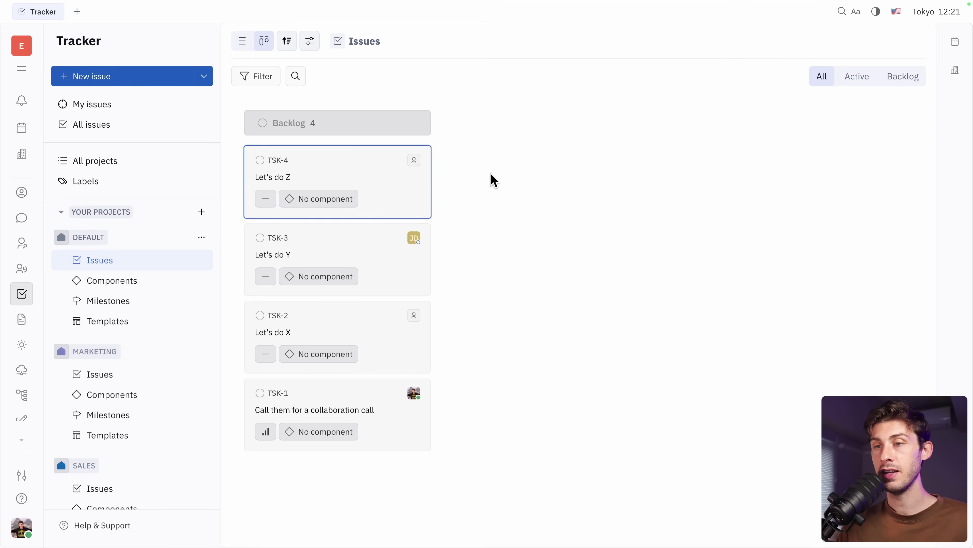
click(286, 41)
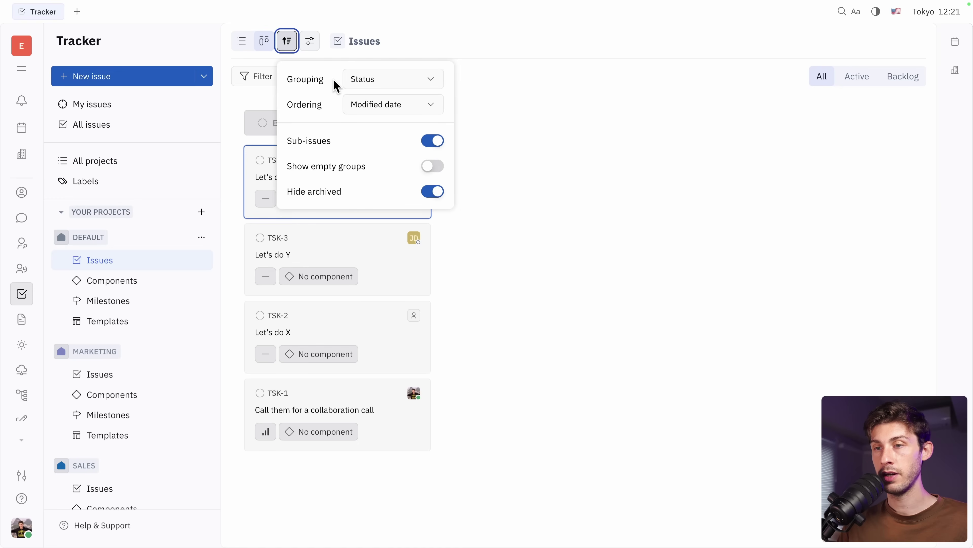
click(436, 171)
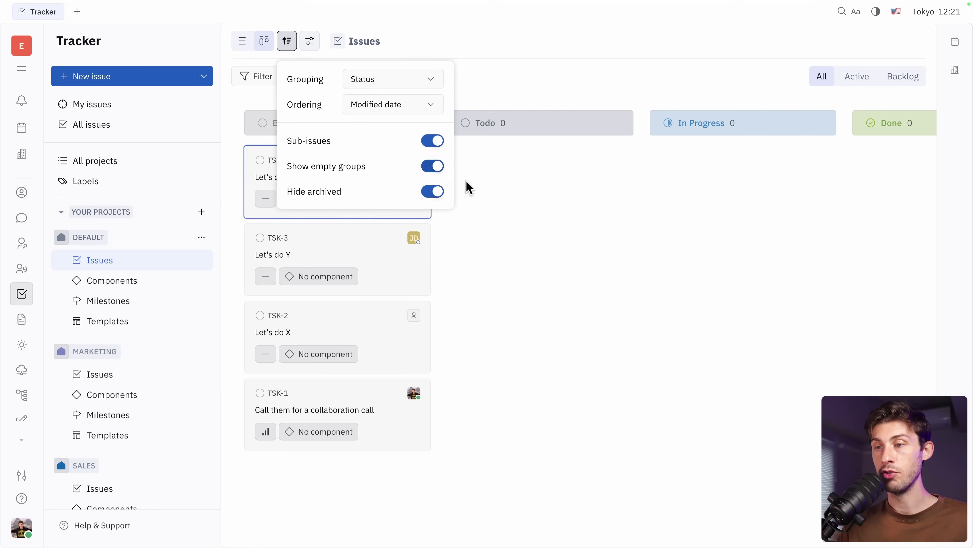
click(536, 211)
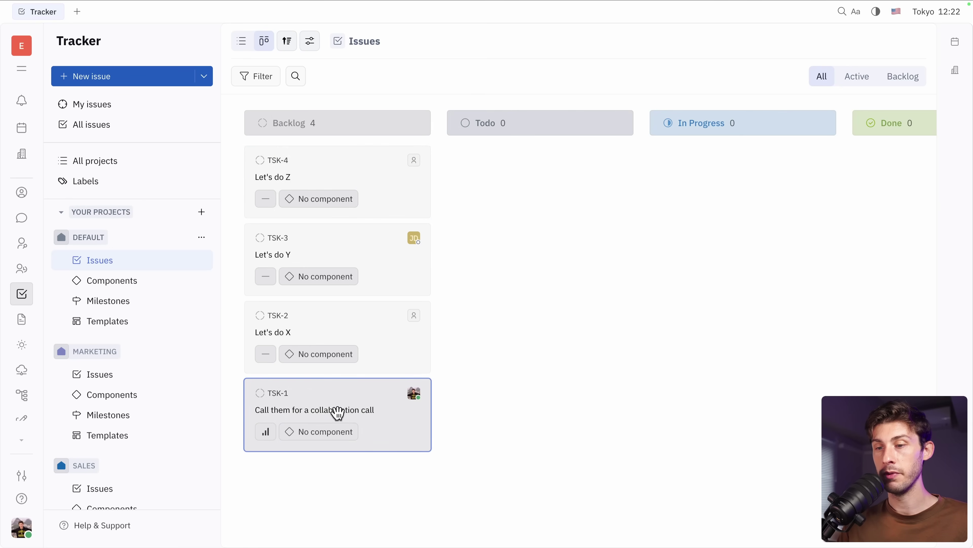
- Drag TSK-1 into Todo and TSK-3 'Let's do Y' into Done
drag(332, 409, 514, 219)
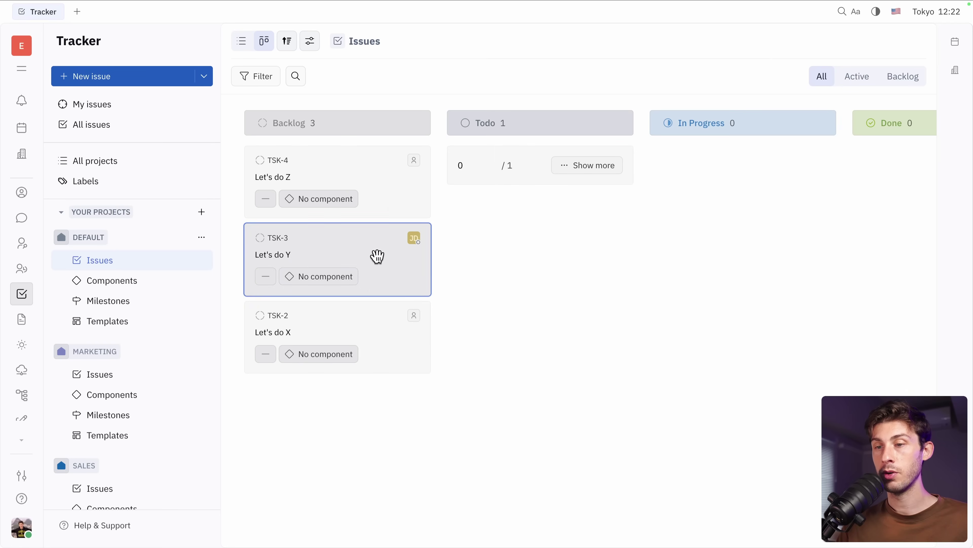
drag(311, 248, 855, 170)
scroll(784, 202, right, 3)
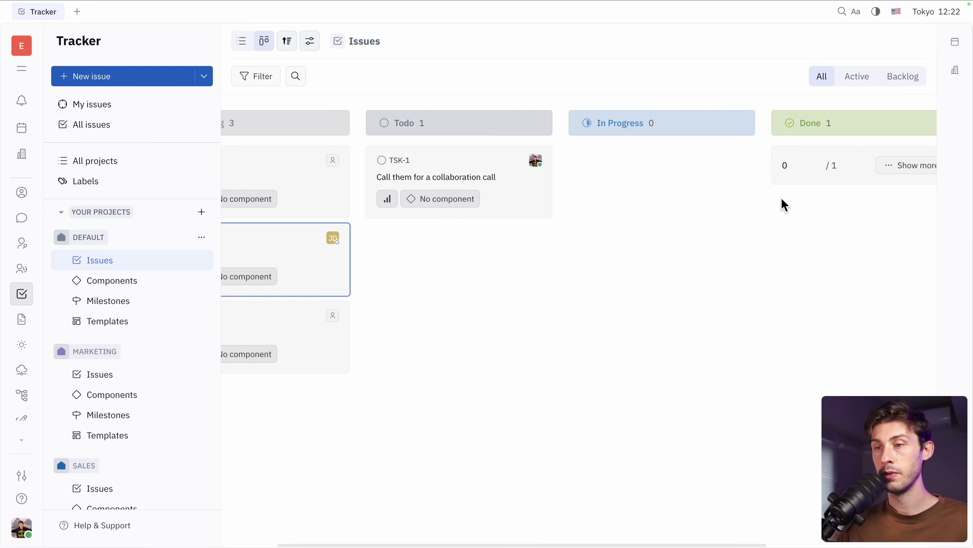
scroll(617, 193, left, 3)
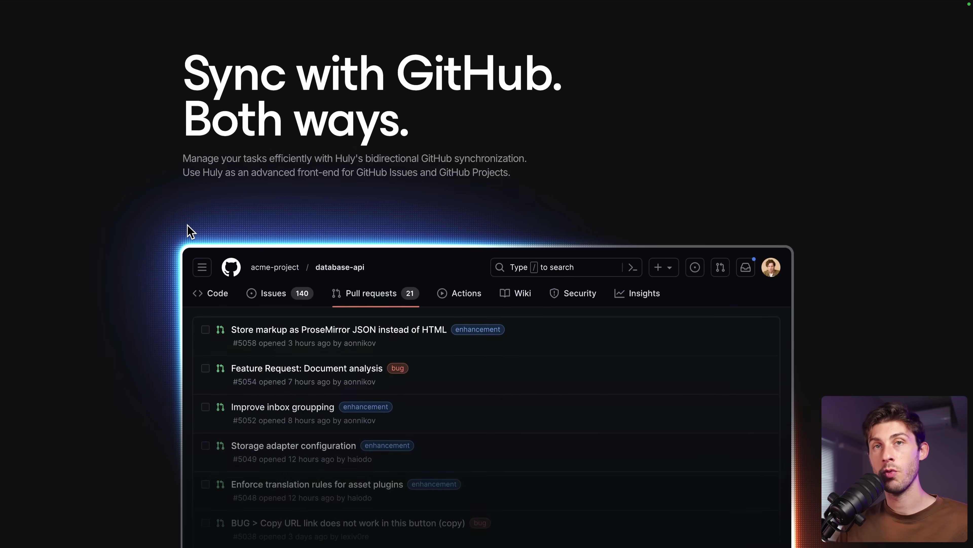
scroll(190, 231, down, 1)
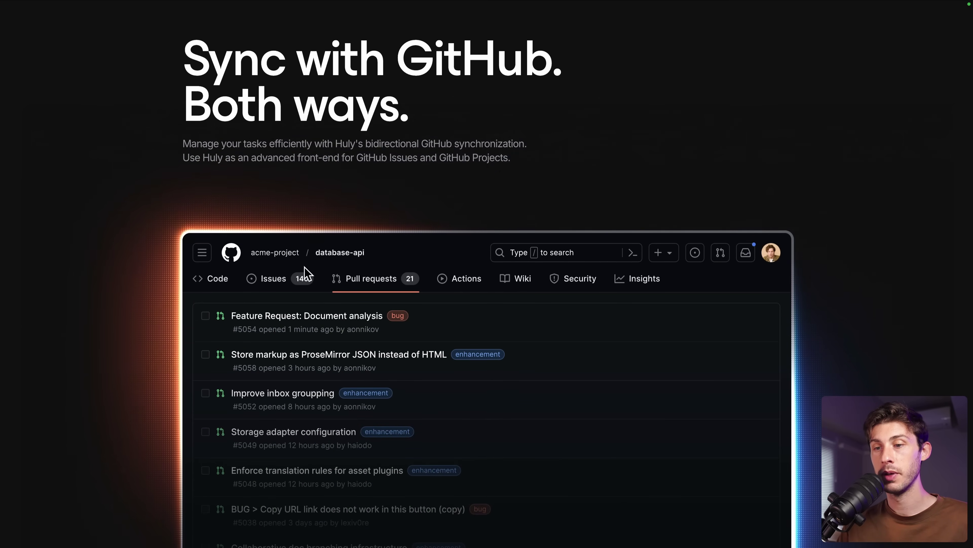
scroll(146, 309, down, 3)
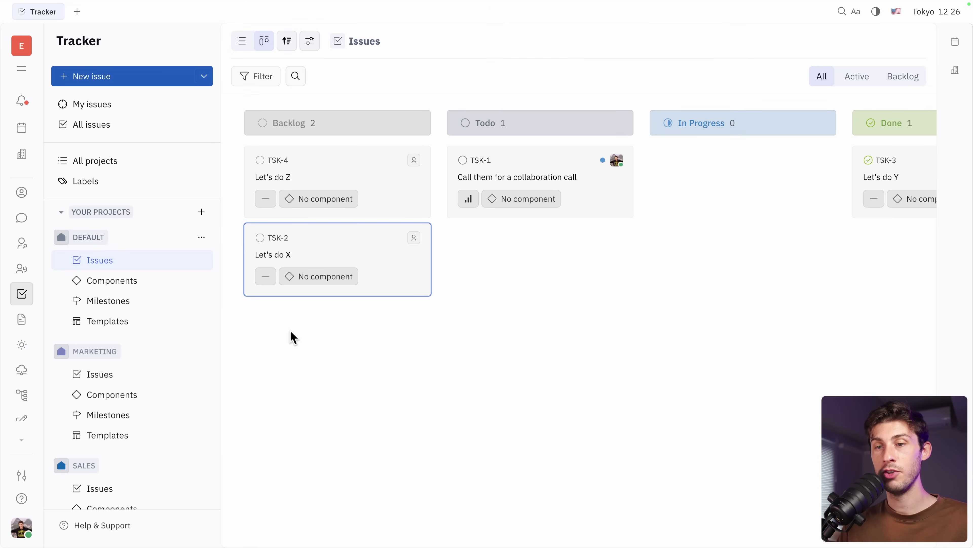
- Show the Office floor plan, keeping the Tracker issues board open in a second tab
click(22, 157)
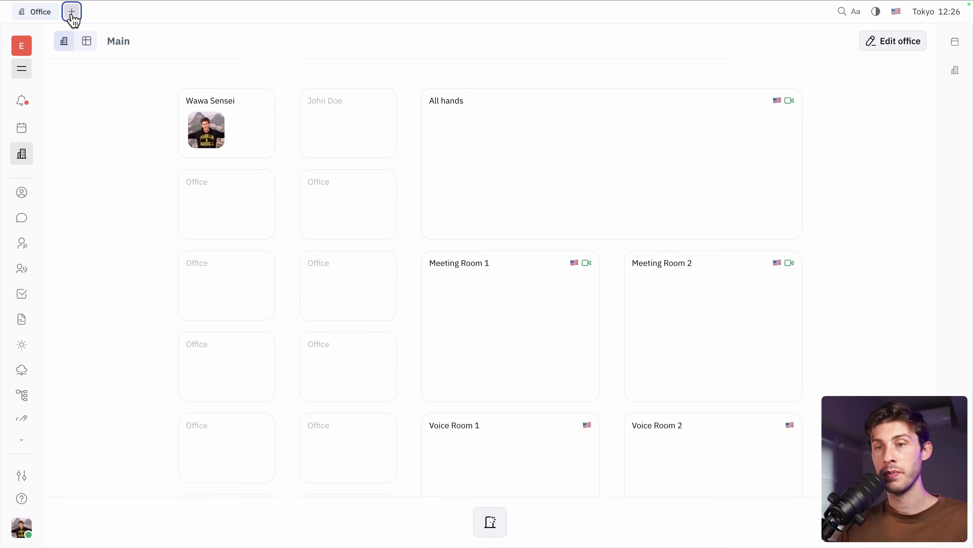
click(72, 12)
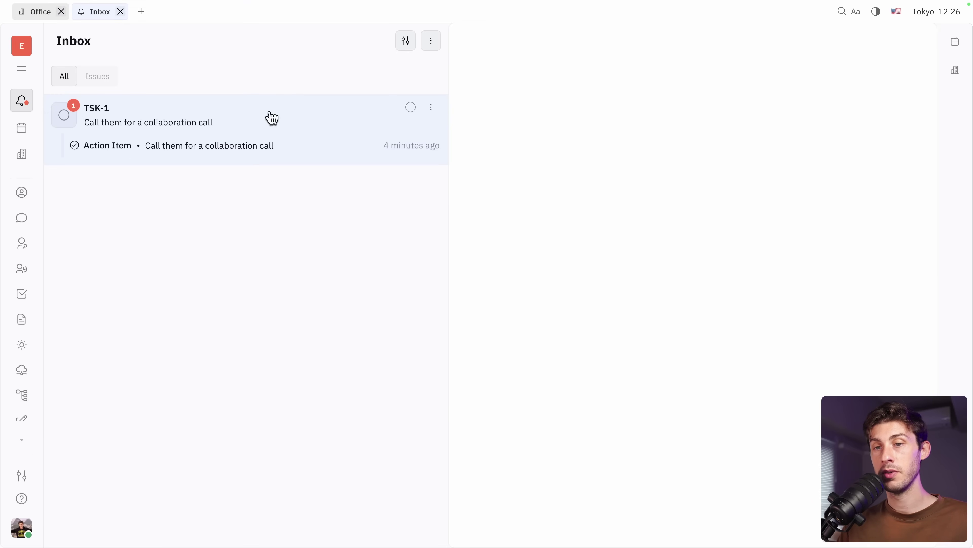
click(22, 295)
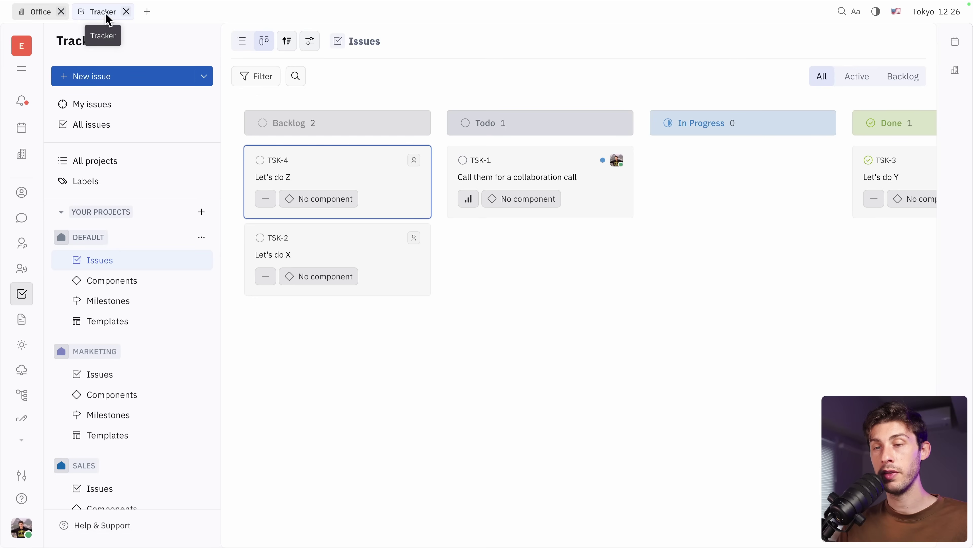
click(35, 13)
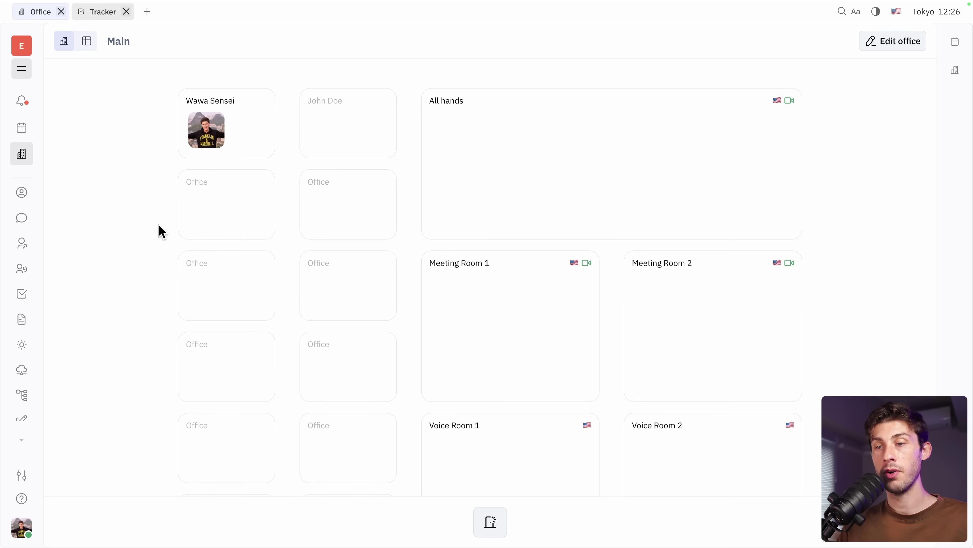
scroll(221, 341, down, 3)
scroll(221, 341, up, 3)
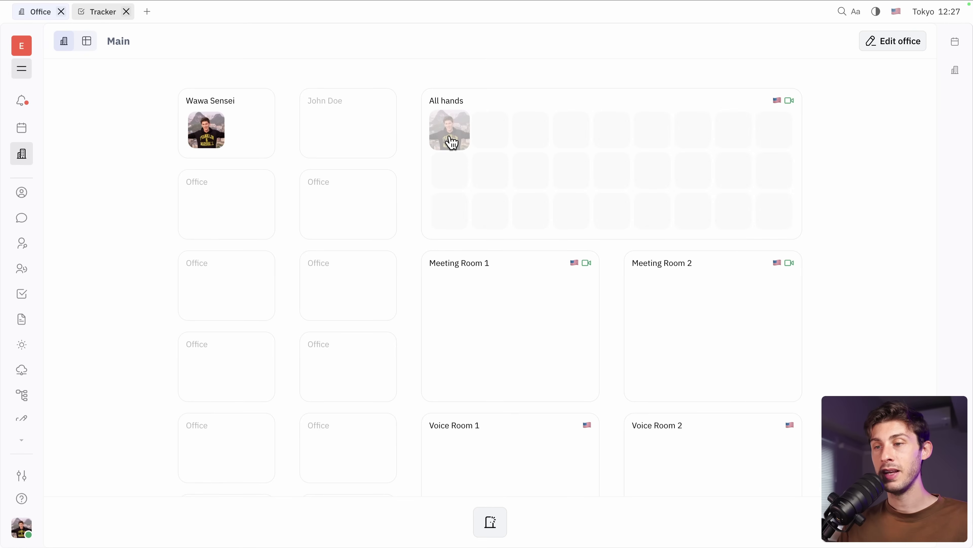
- Start a meeting in the All hands room with camera allowed, and view its chat and transcription
click(451, 141)
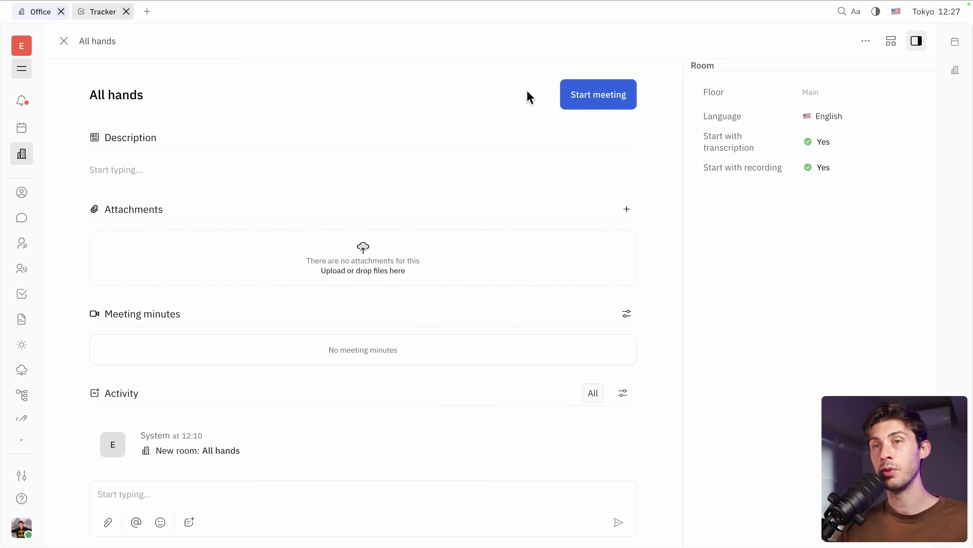
click(586, 100)
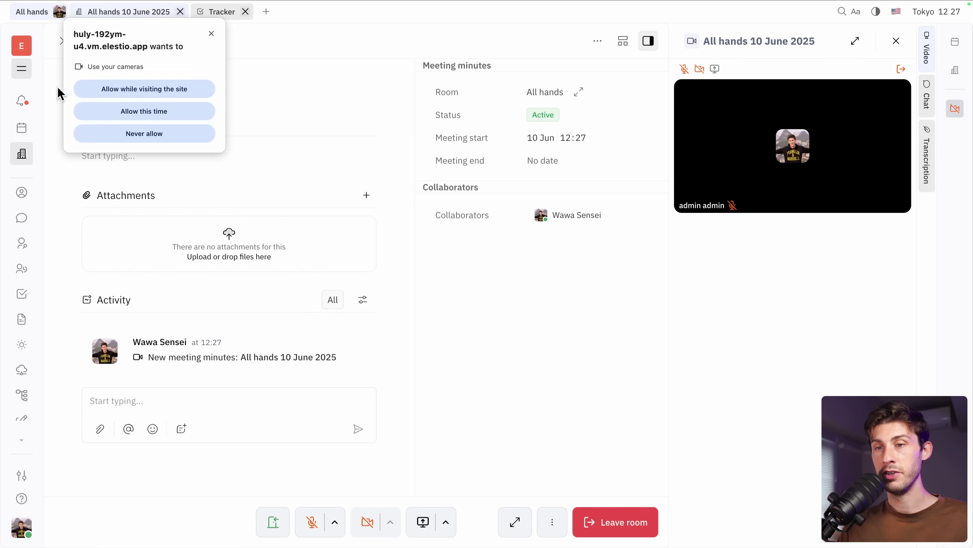
click(138, 88)
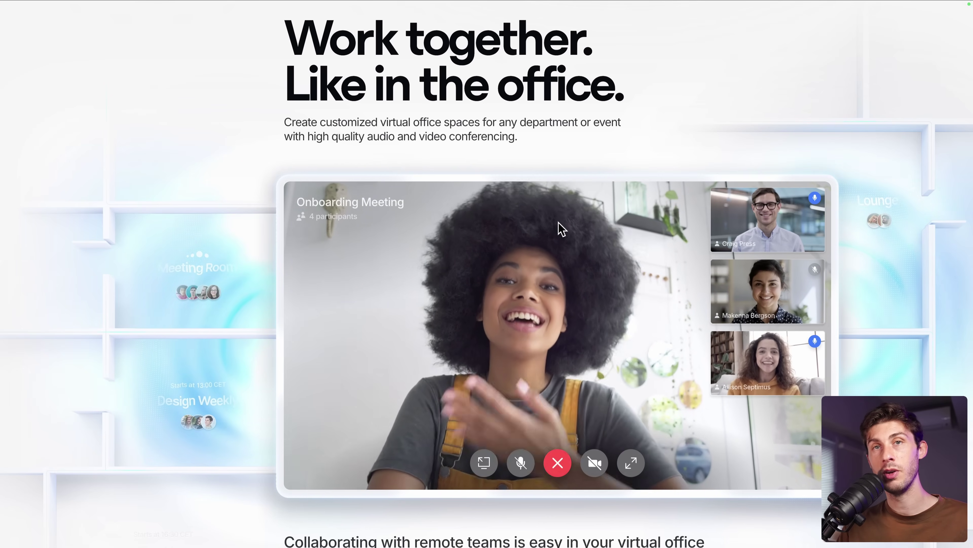
scroll(575, 295, down, 2)
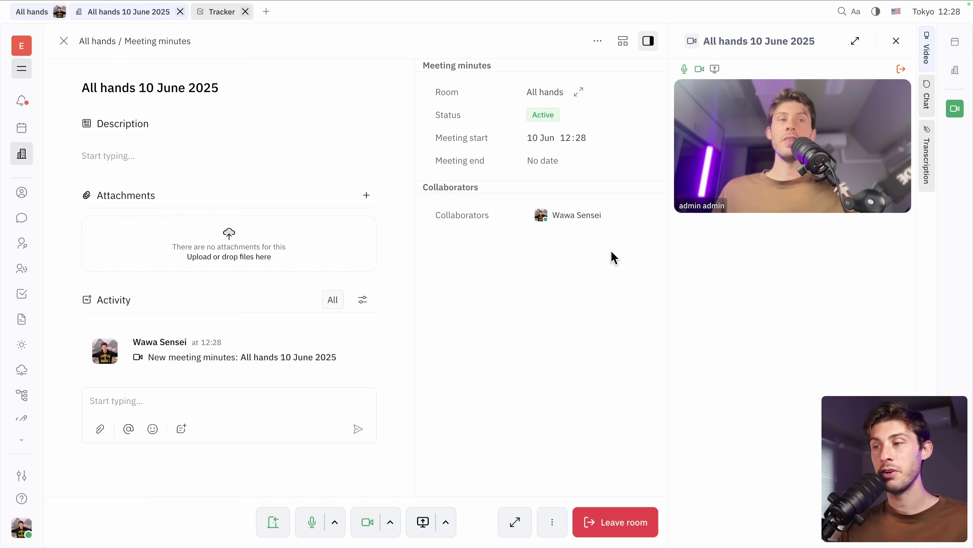
click(925, 97)
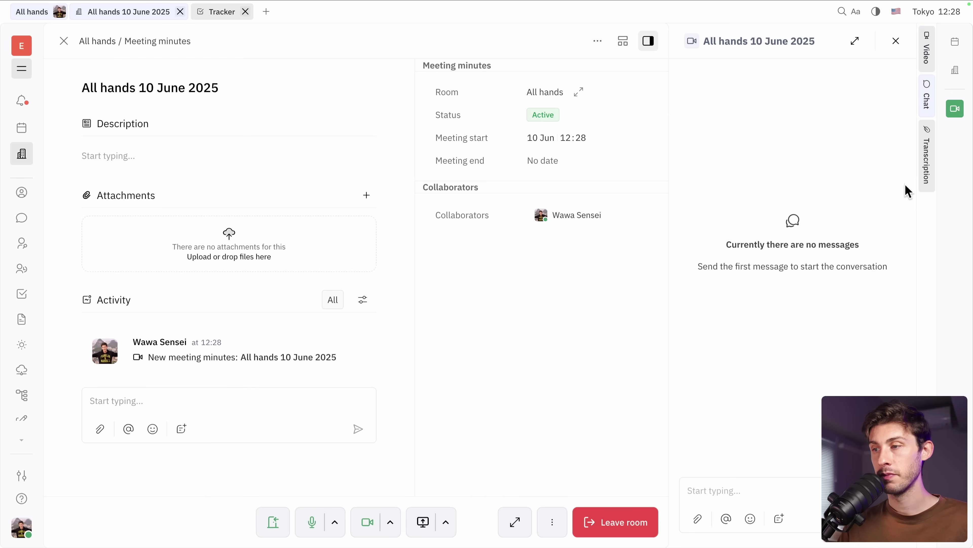
click(925, 167)
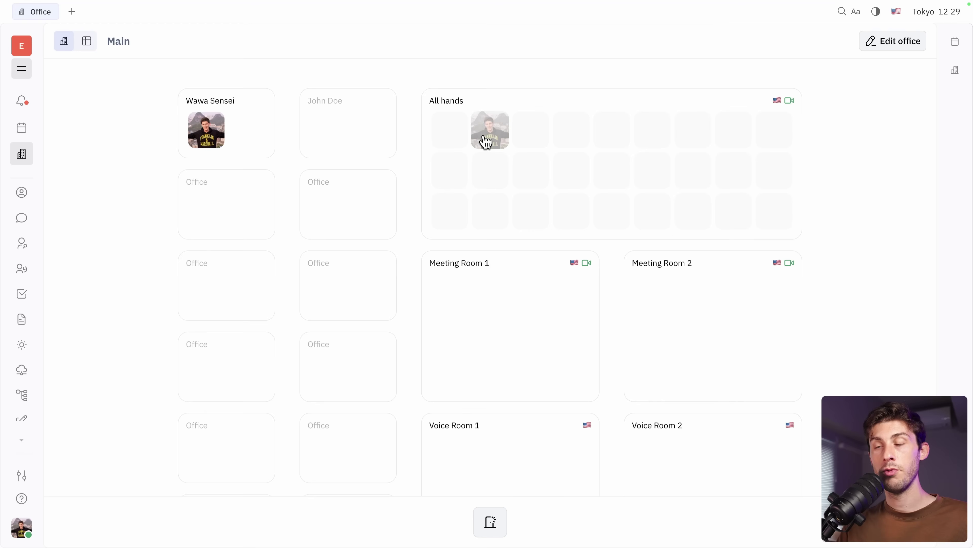
- Move the admin's avatar out of All hands and put the Main floor into edit mode
drag(484, 134, 648, 288)
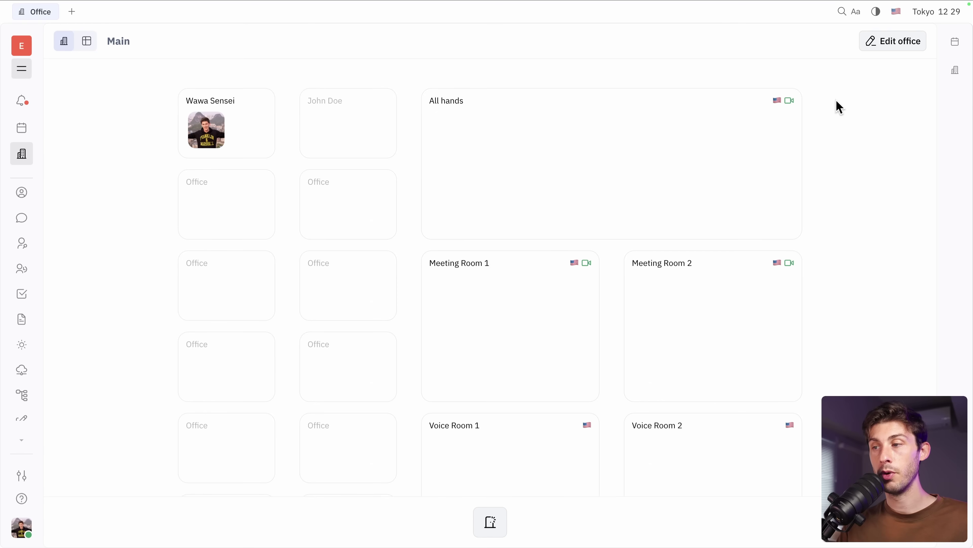
click(887, 42)
scroll(462, 296, down, 3)
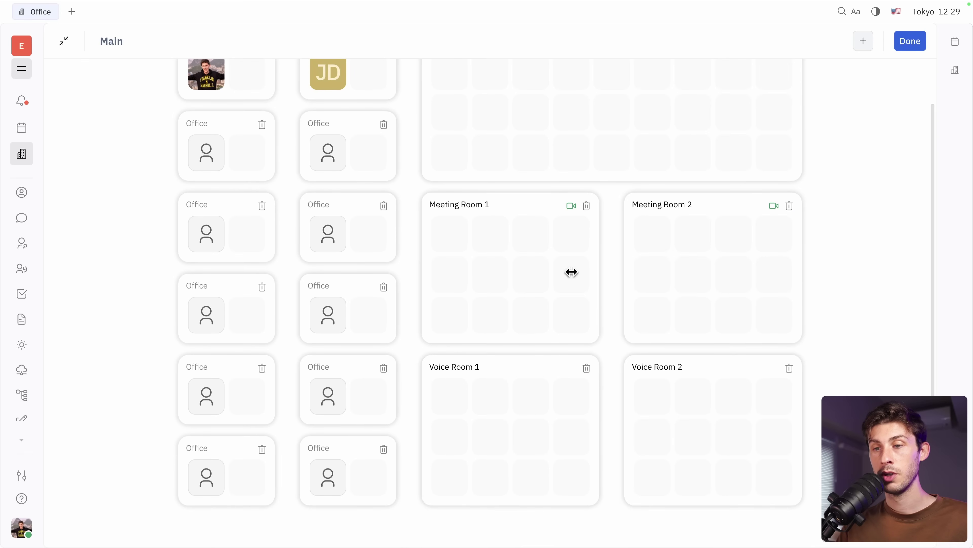
scroll(511, 198, up, 3)
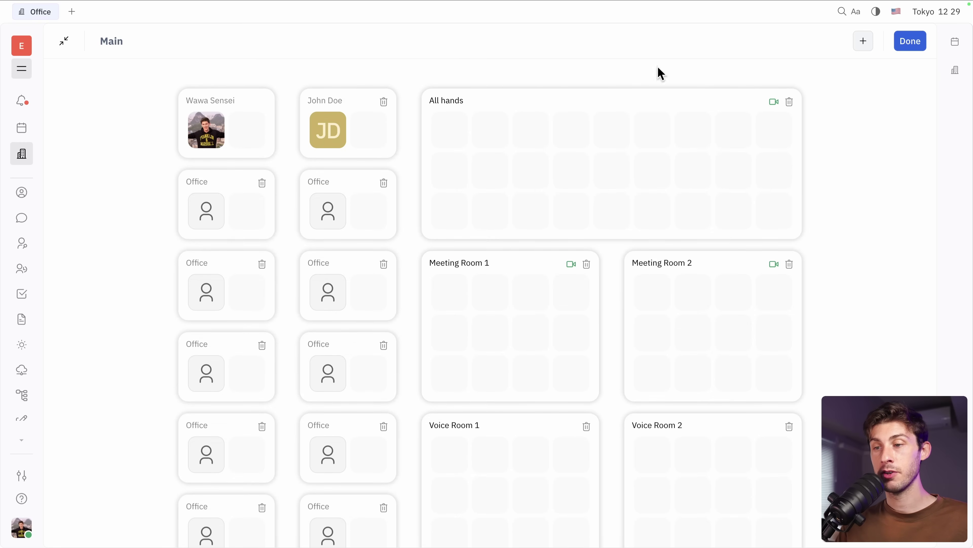
- Post the comment 'I have a problem with it' in TSK-3's discussion from the general channel
click(23, 220)
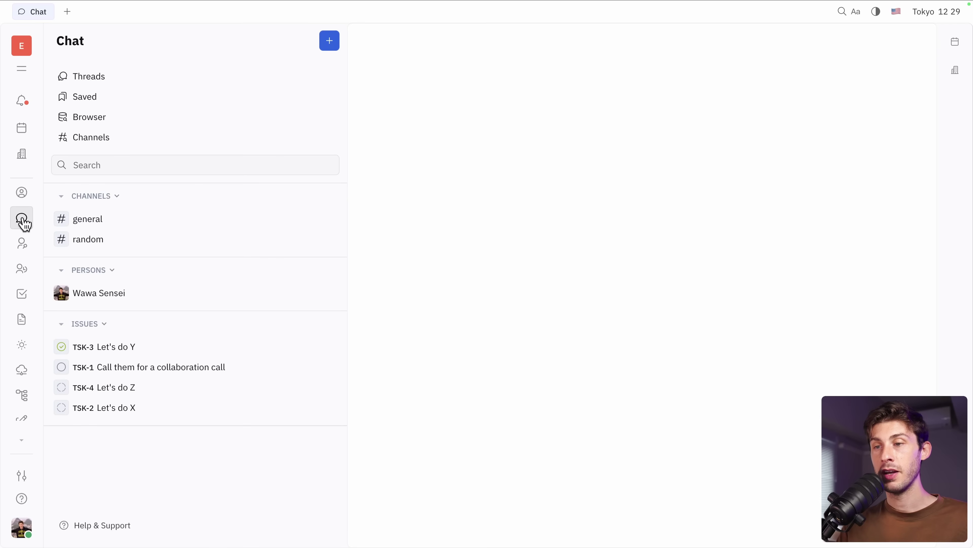
click(106, 220)
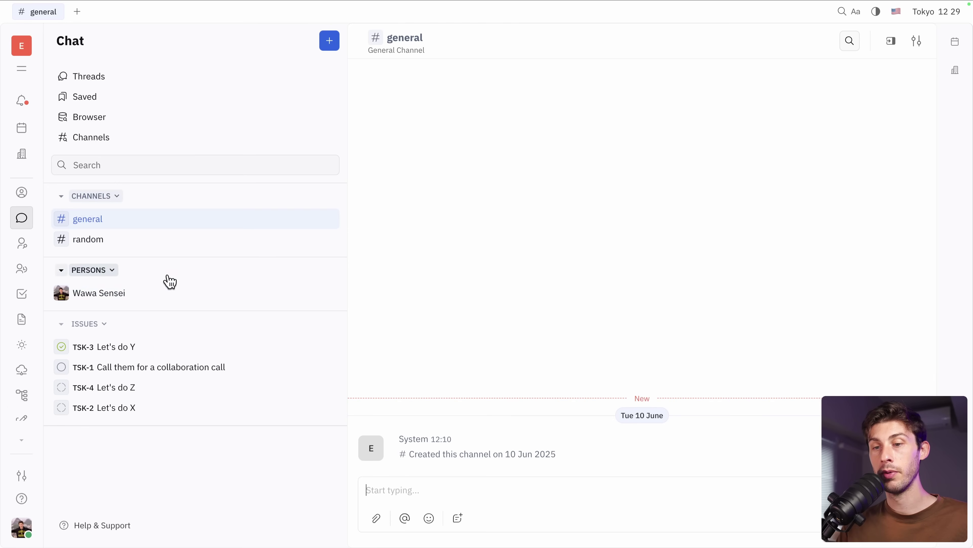
click(145, 355)
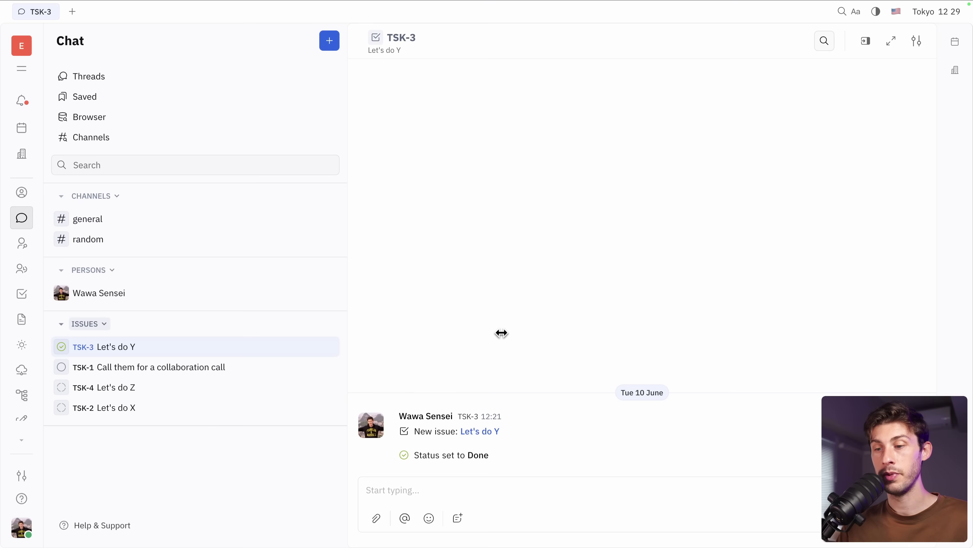
click(368, 490)
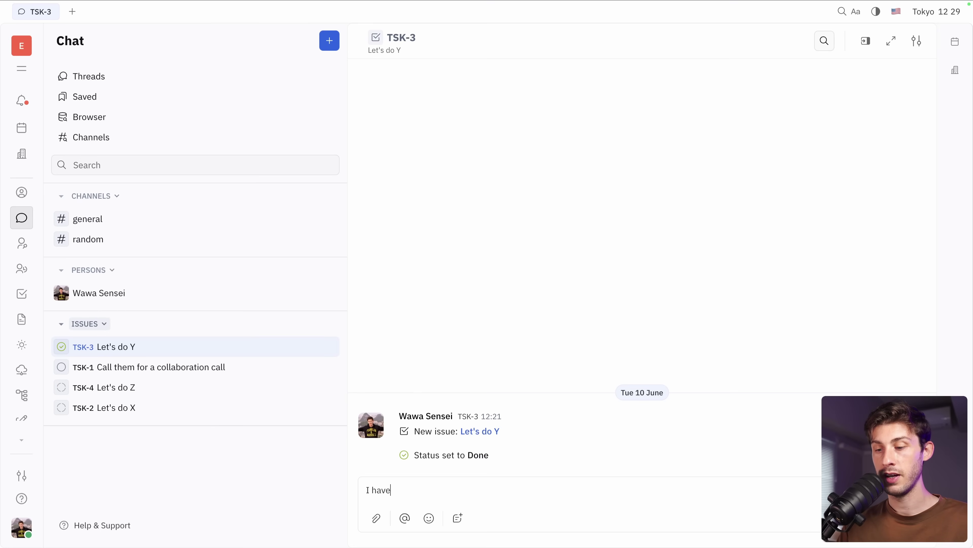
text(I have a problem with it)
key(Return)
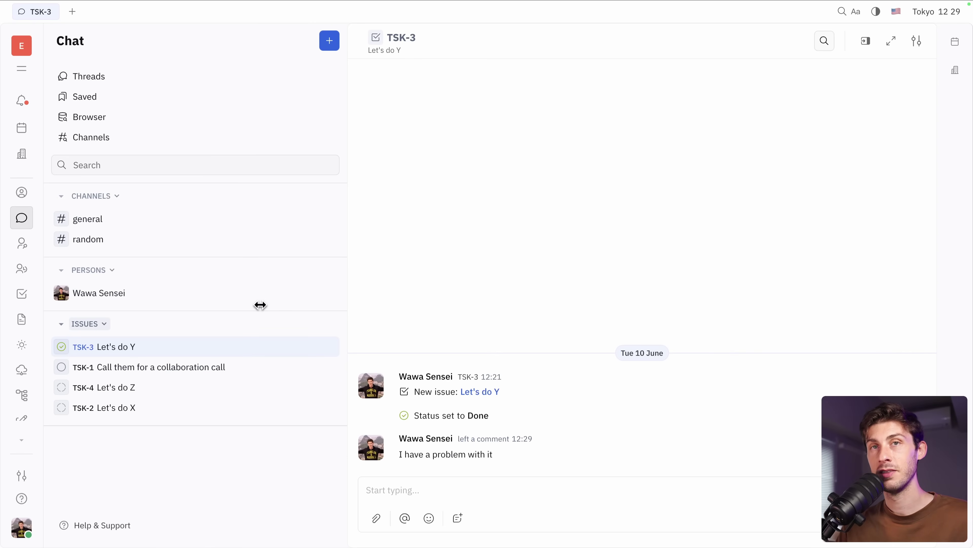
click(18, 248)
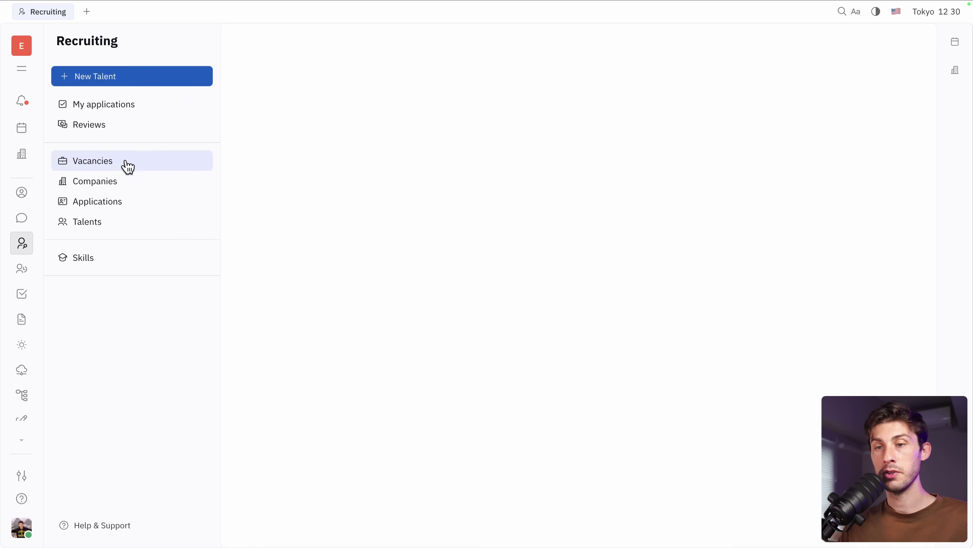
- Create a vacancy titled 'Developer' from the Vacancies list
click(127, 161)
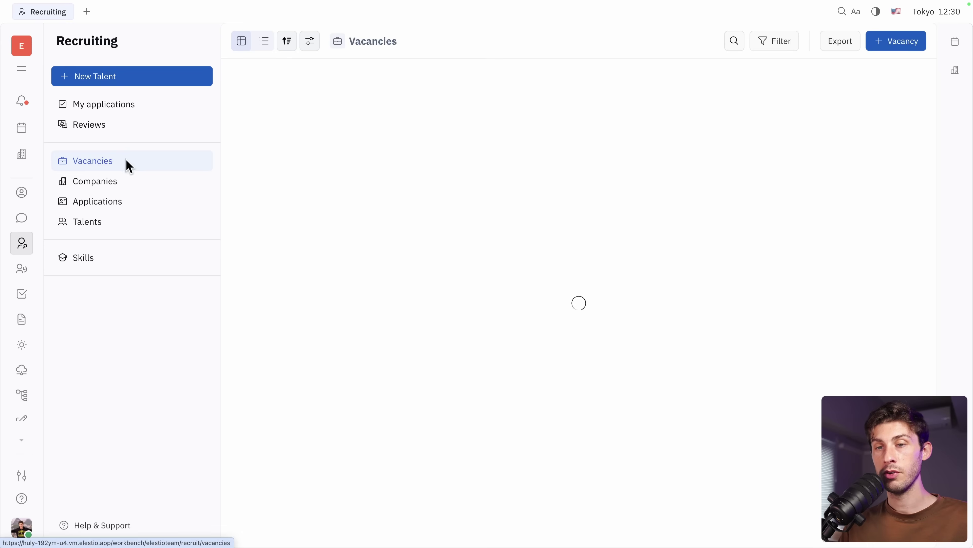
click(895, 40)
text(Developer)
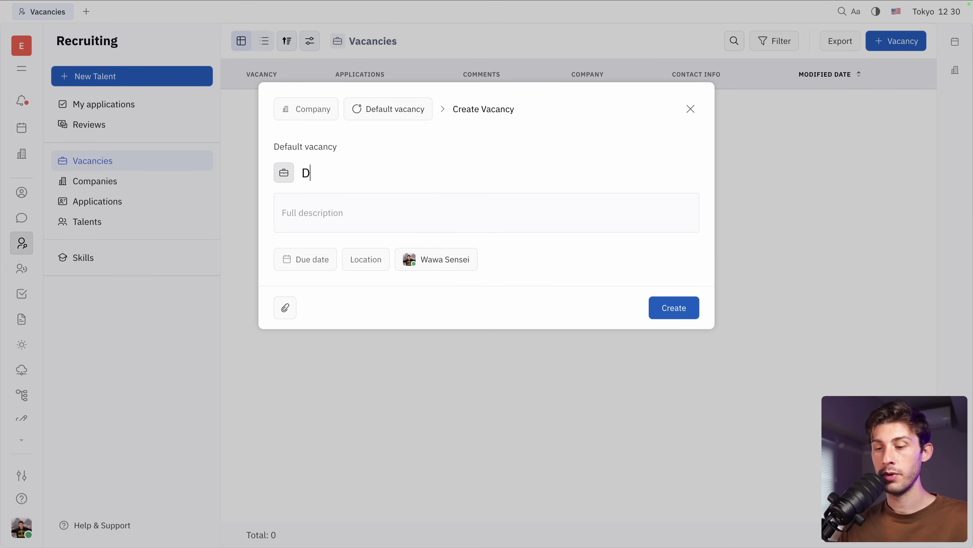
click(668, 307)
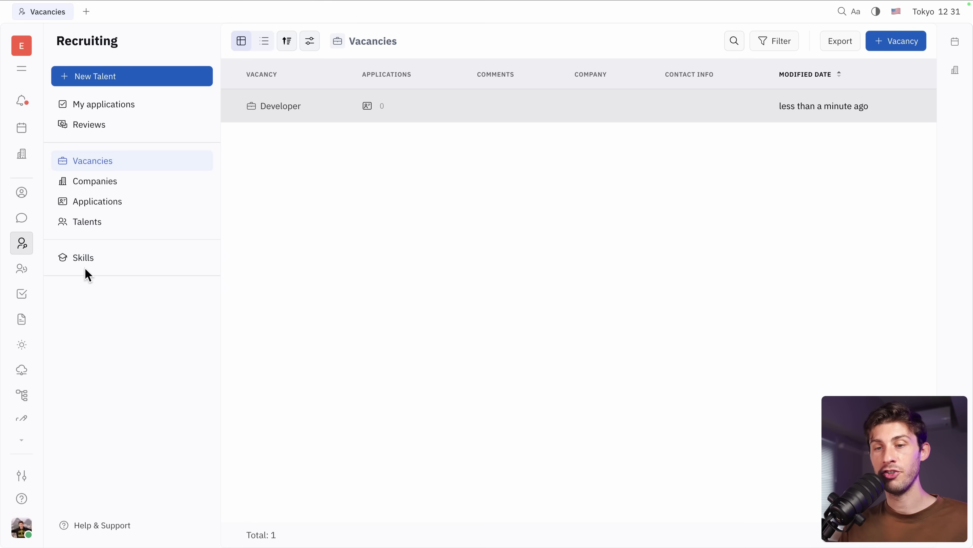
- Add a Remote schedule entry on 11 June described 'I'll be remote'
click(22, 273)
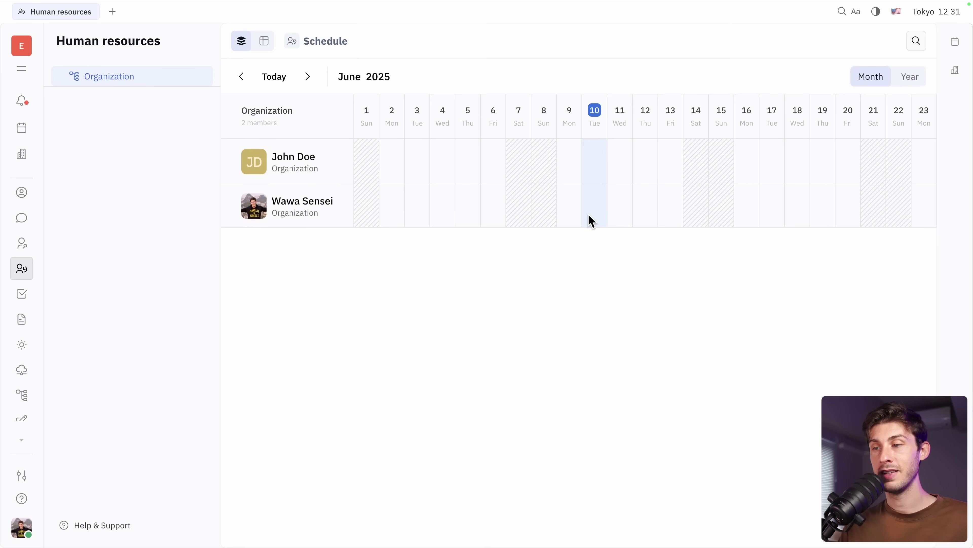
click(617, 205)
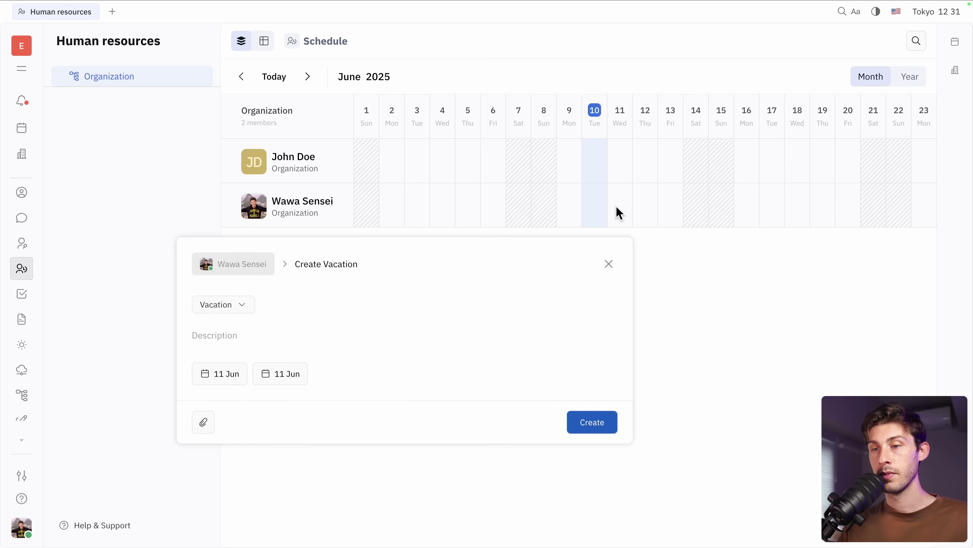
click(216, 308)
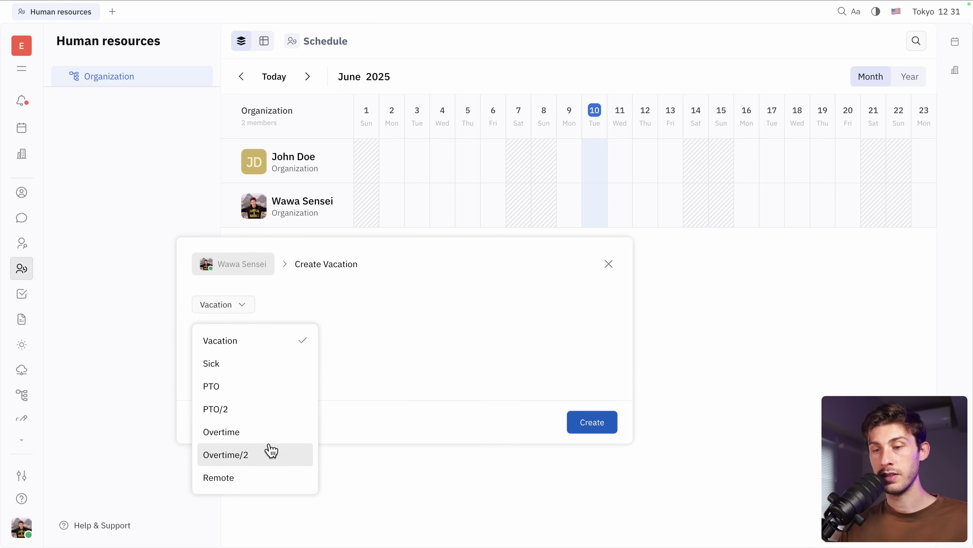
click(253, 483)
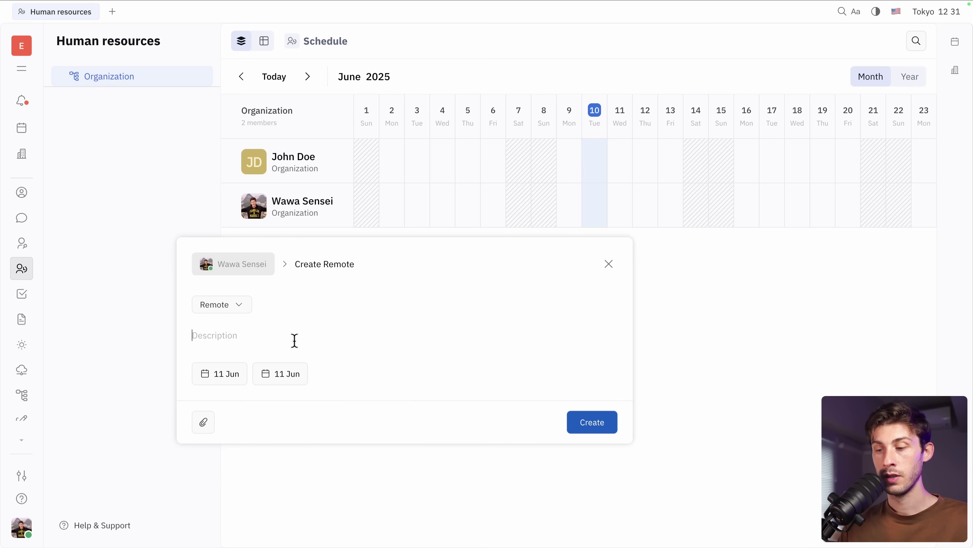
text(I'll)
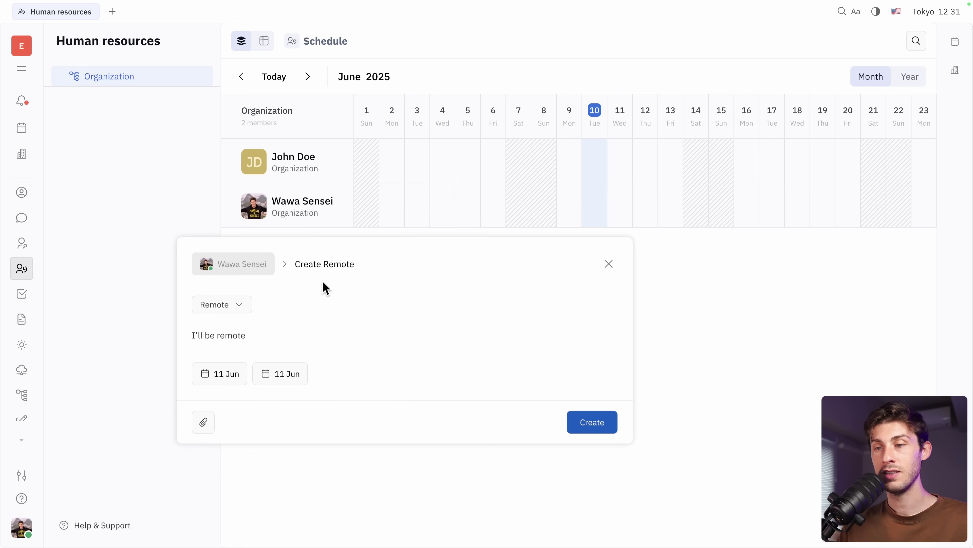
click(602, 431)
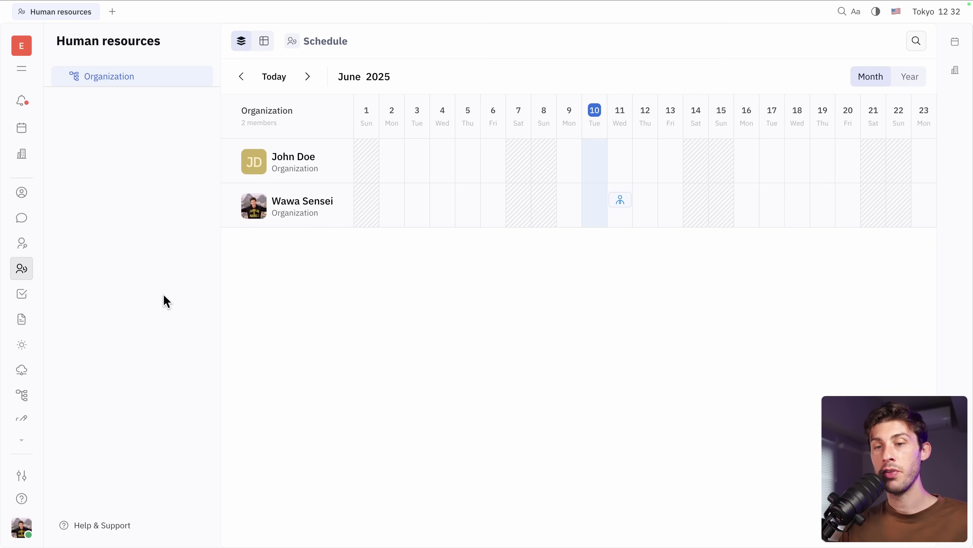
- In Documents, create a teamspace titled 'Knowledge base'
click(20, 320)
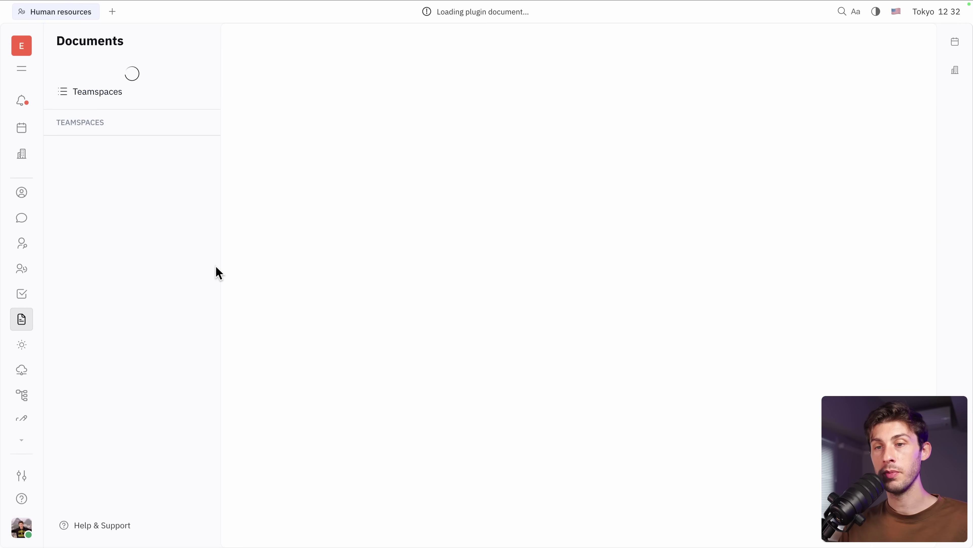
click(154, 80)
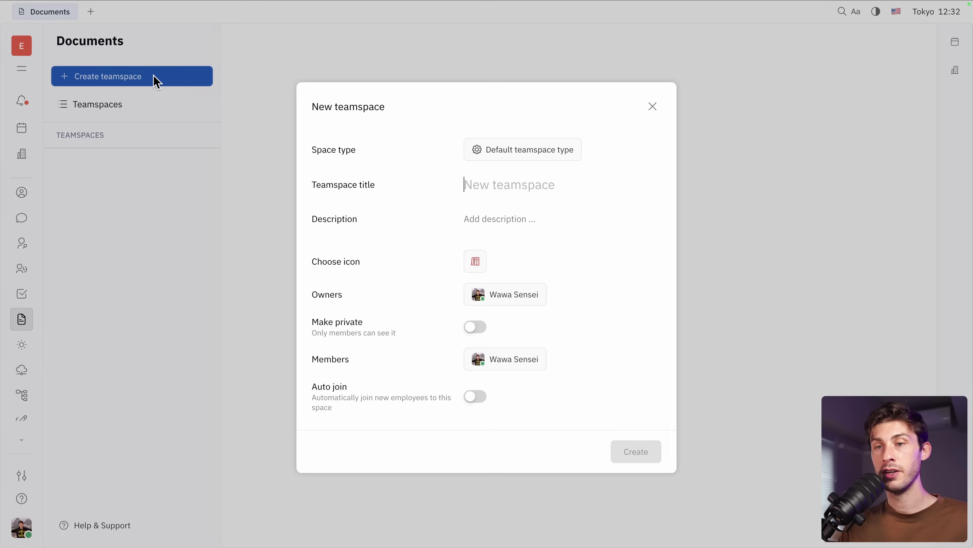
text(Kn)
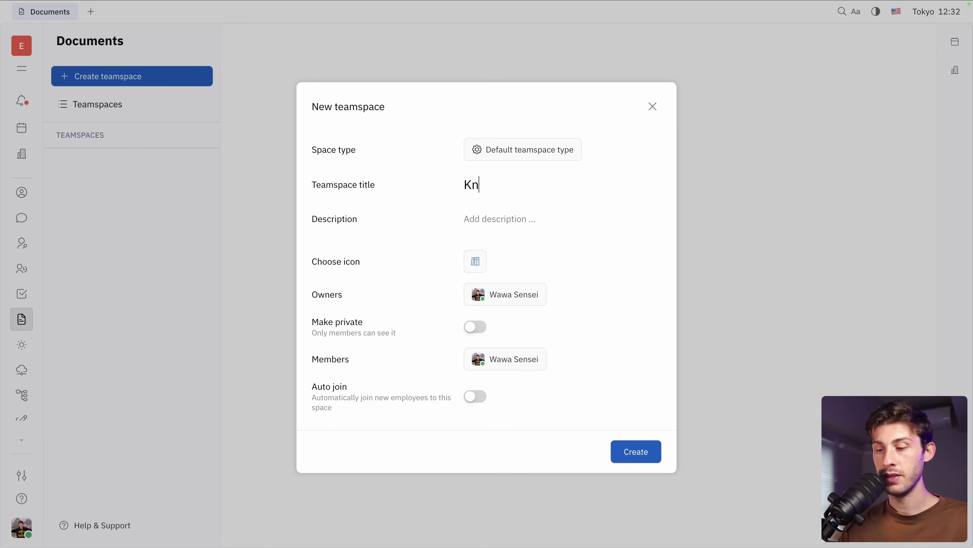
text(owledge base)
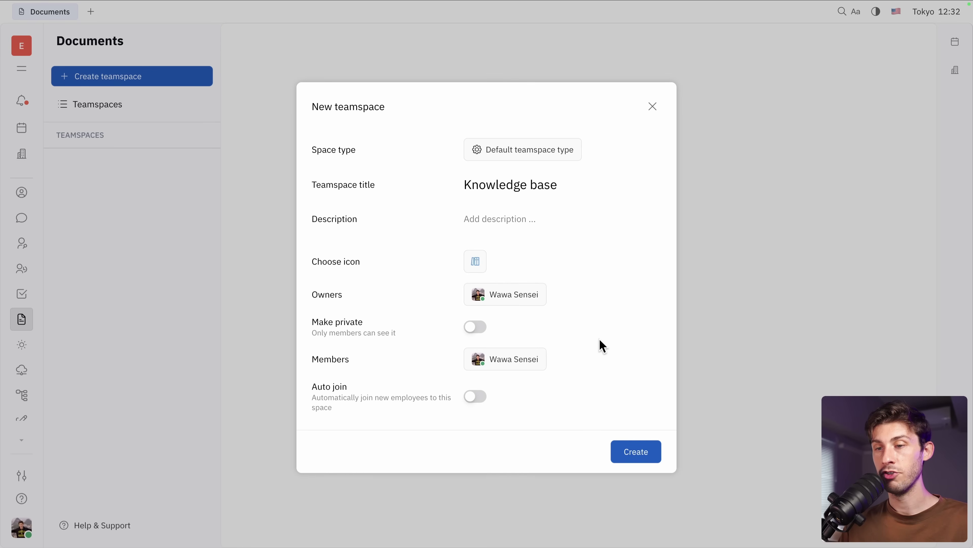
click(636, 454)
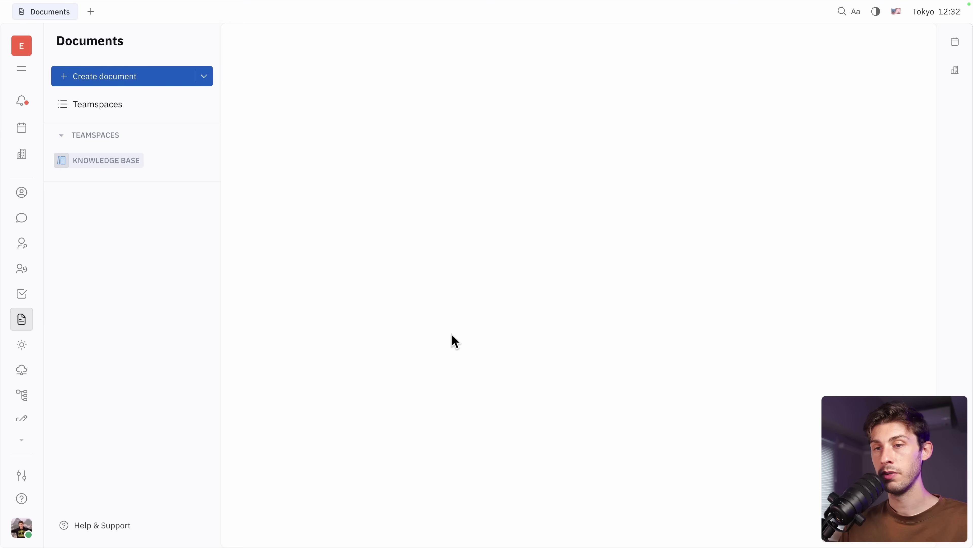
mouse_move(153, 171)
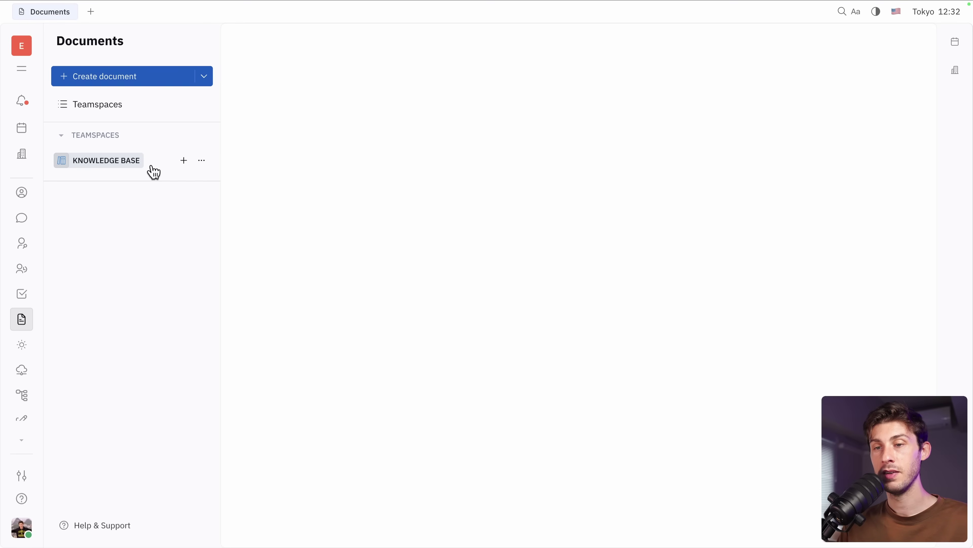
- Add a new Knowledge base document titled 'Onboarding Guide'
click(185, 163)
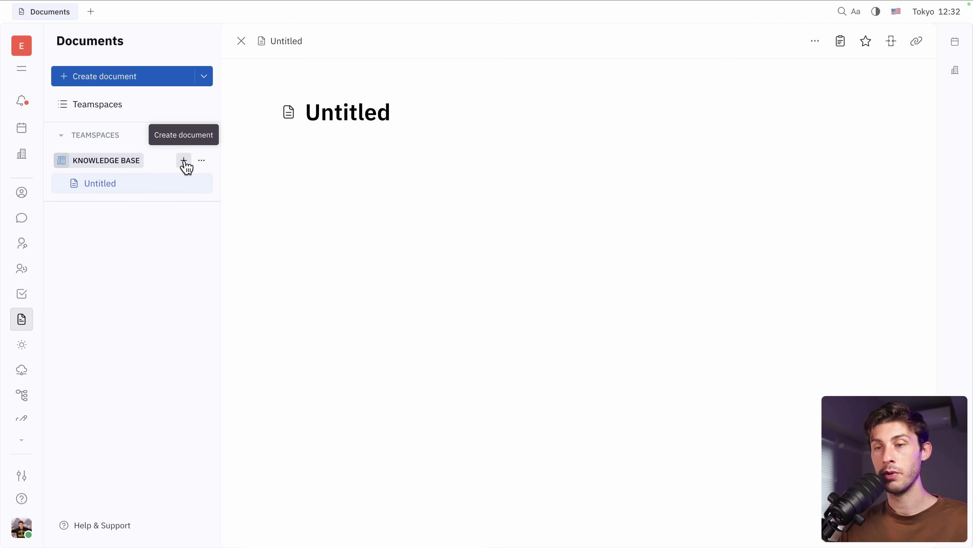
double_click(399, 112)
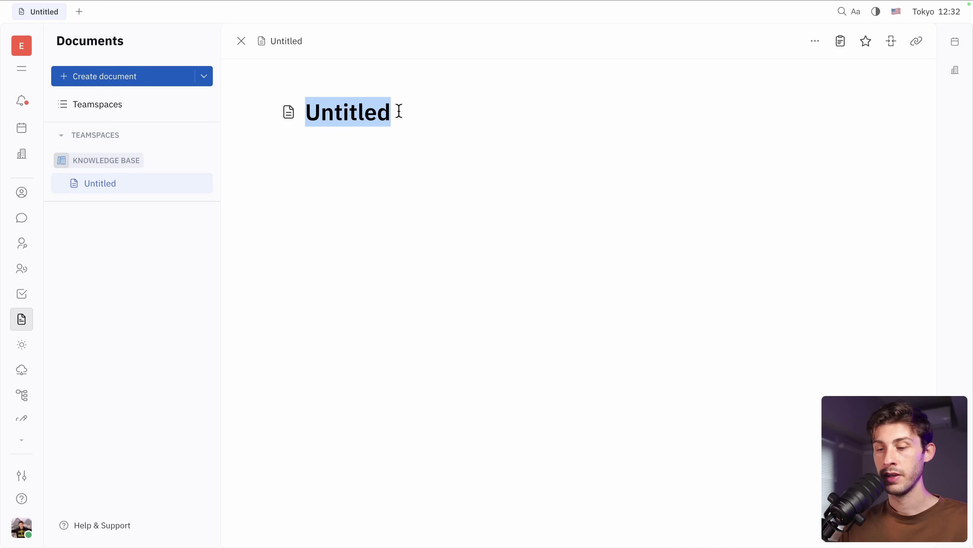
text(Onboarding)
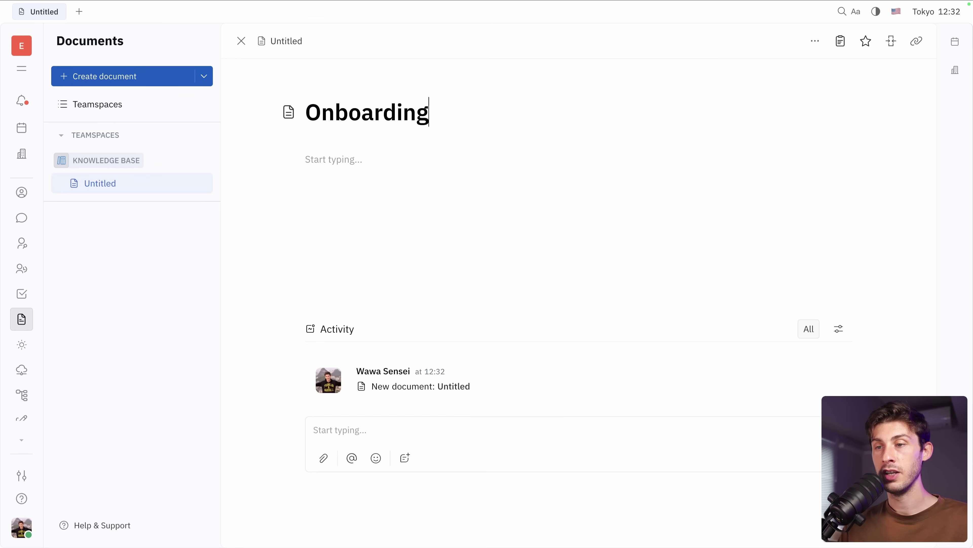
text( Guide)
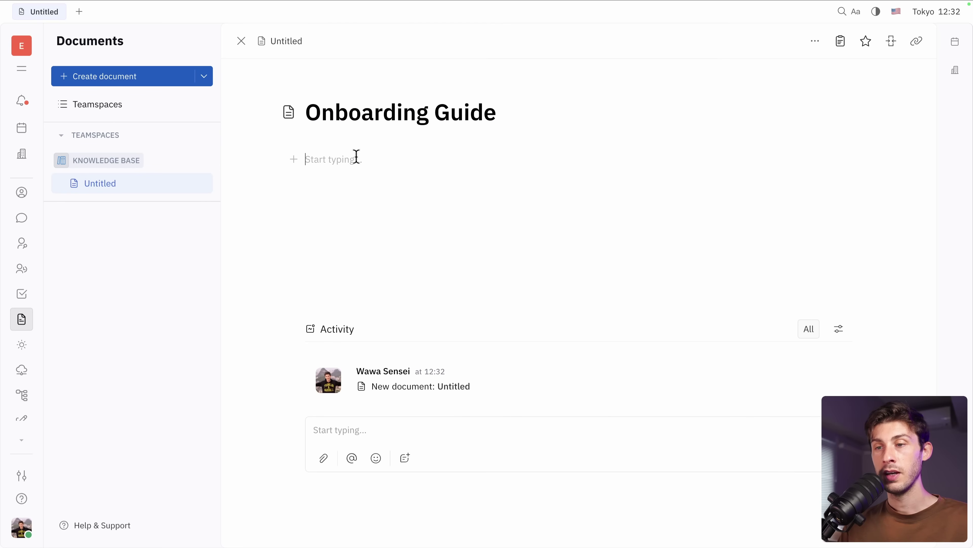
- Begin the intro line 'Hello this is the onboarding guide' and choose an Image block
click(356, 156)
text(He)
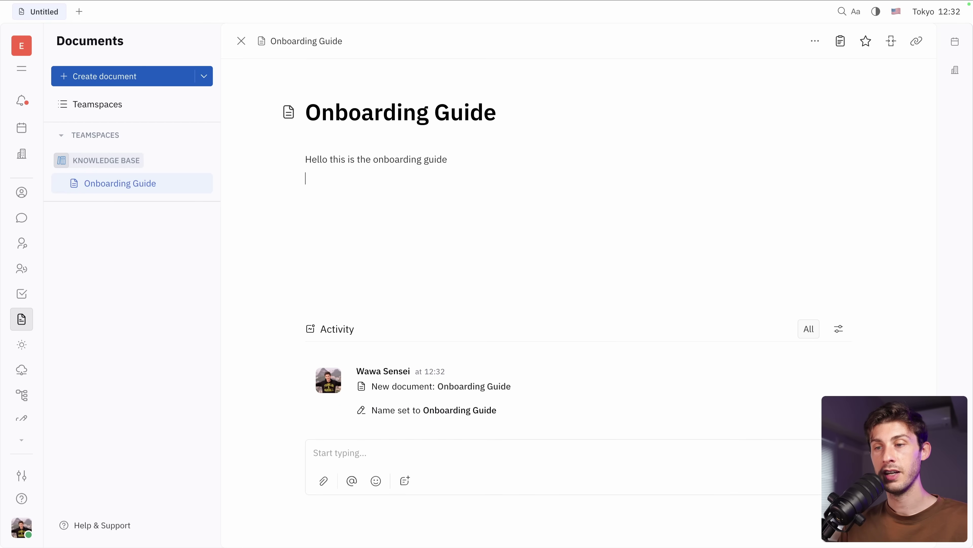
text(/)
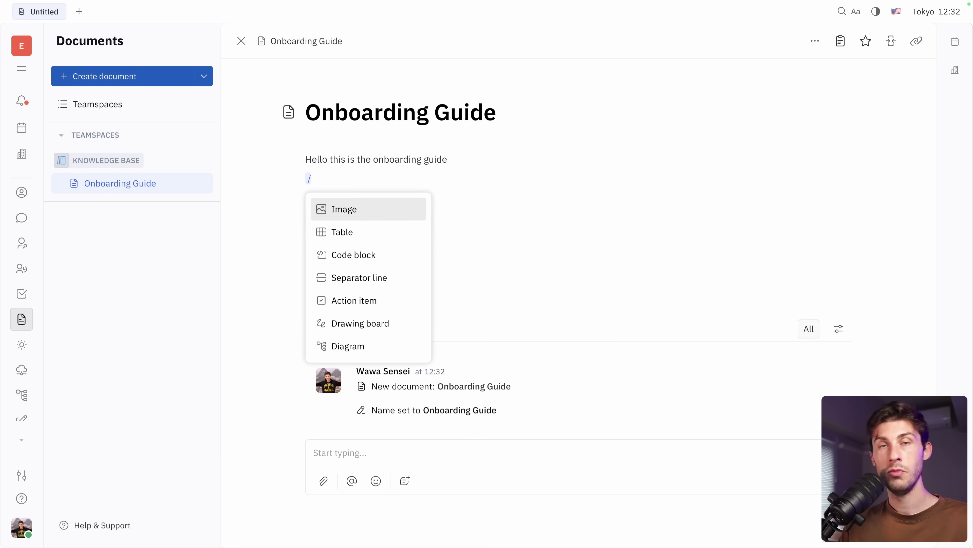
key(Down)
key(Down)
key(Down)
key(Down)
key(Down)
key(Down)
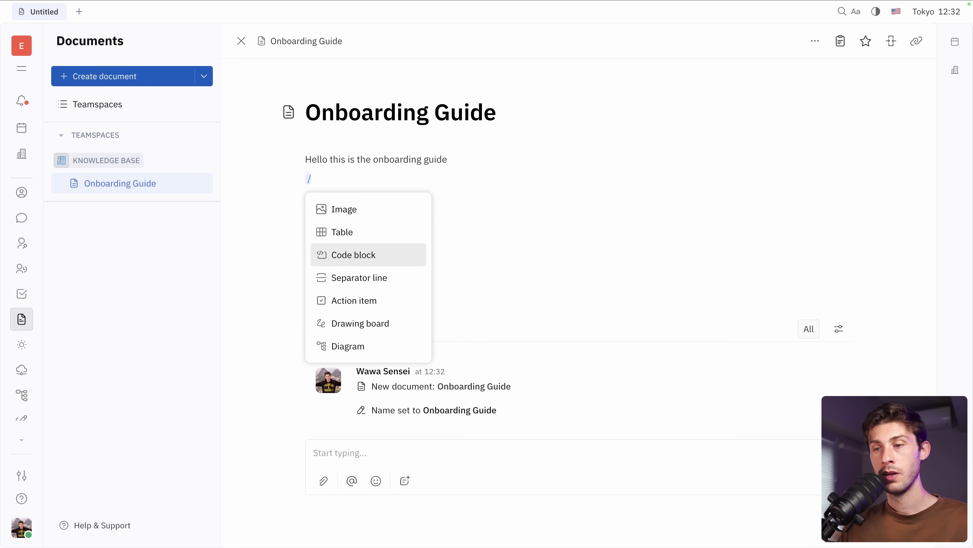
key(Up)
key(Up)
key(Up)
key(Up)
key(Up)
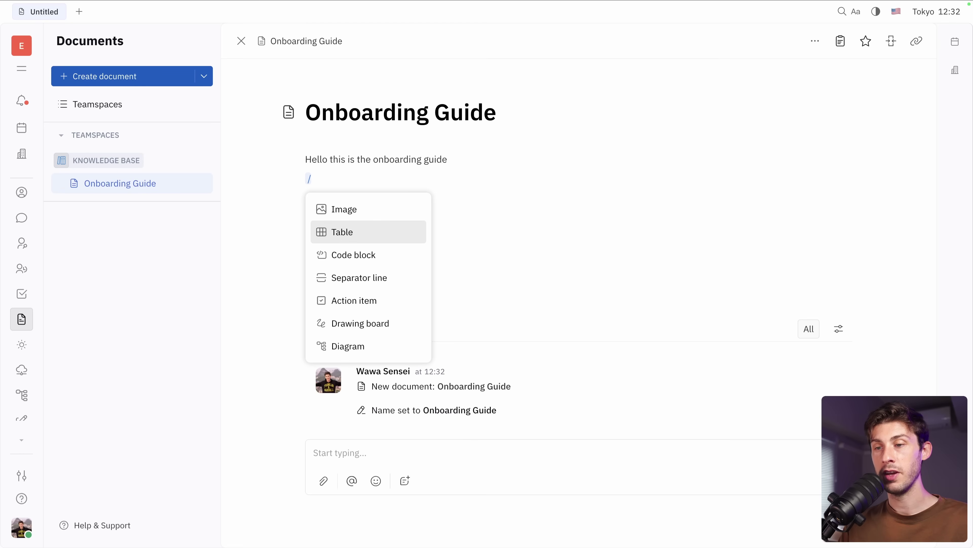
key(Up)
key(Return)
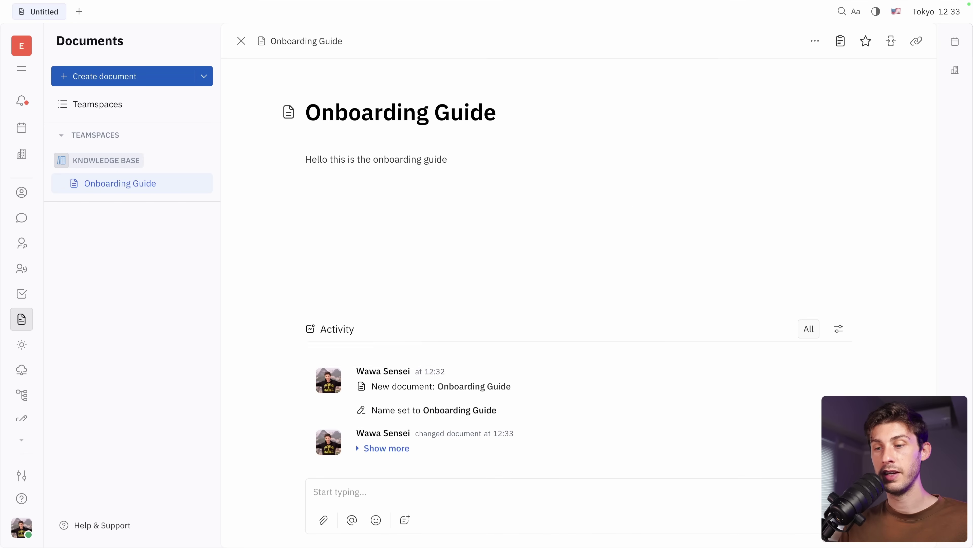
- Embed elestio_icon.png in the document below the intro sentence
click(667, 422)
scroll(432, 265, down, 5)
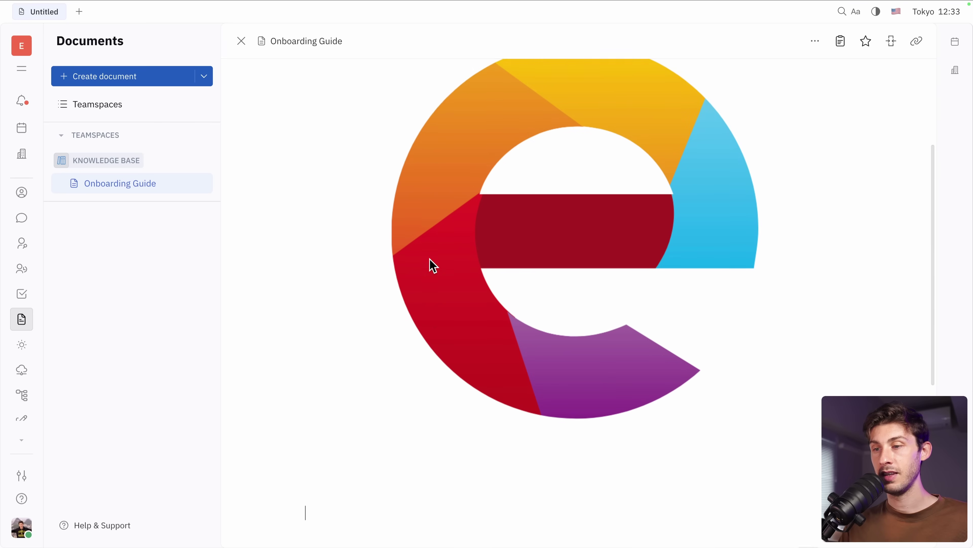
scroll(432, 264, up, 8)
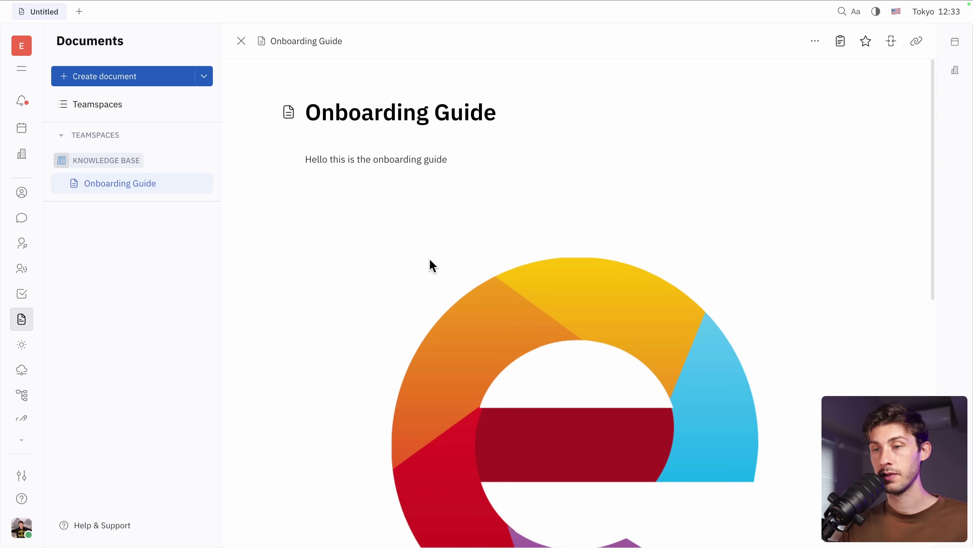
key(Return)
text(/)
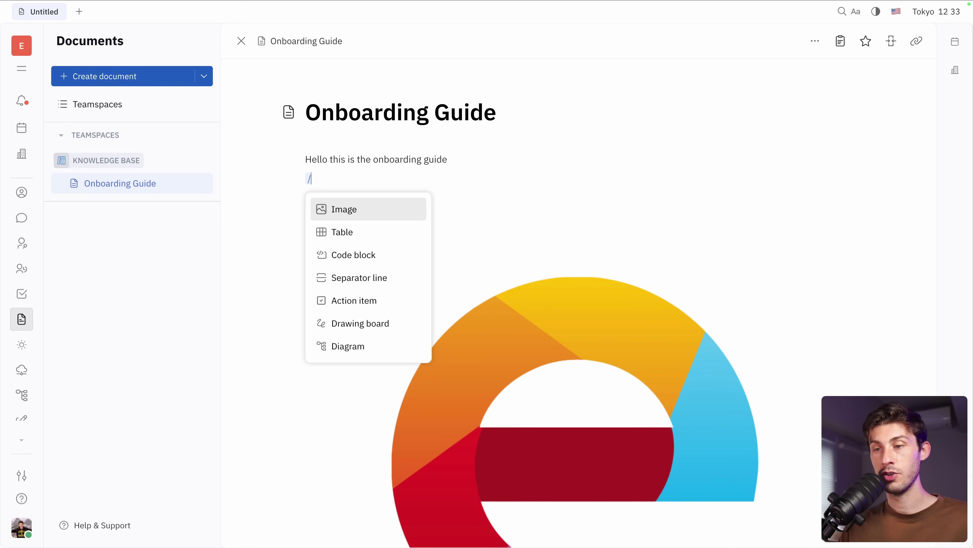
key(Escape)
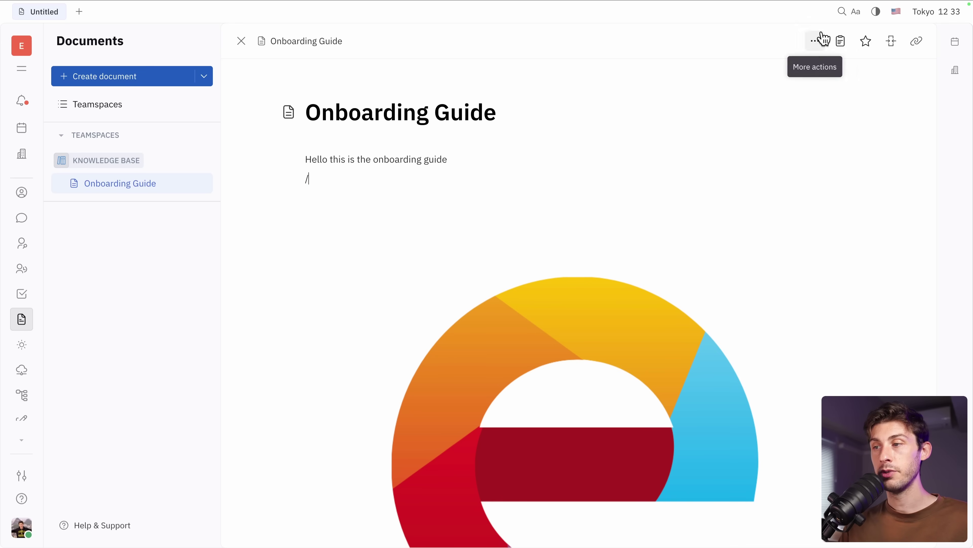
click(842, 11)
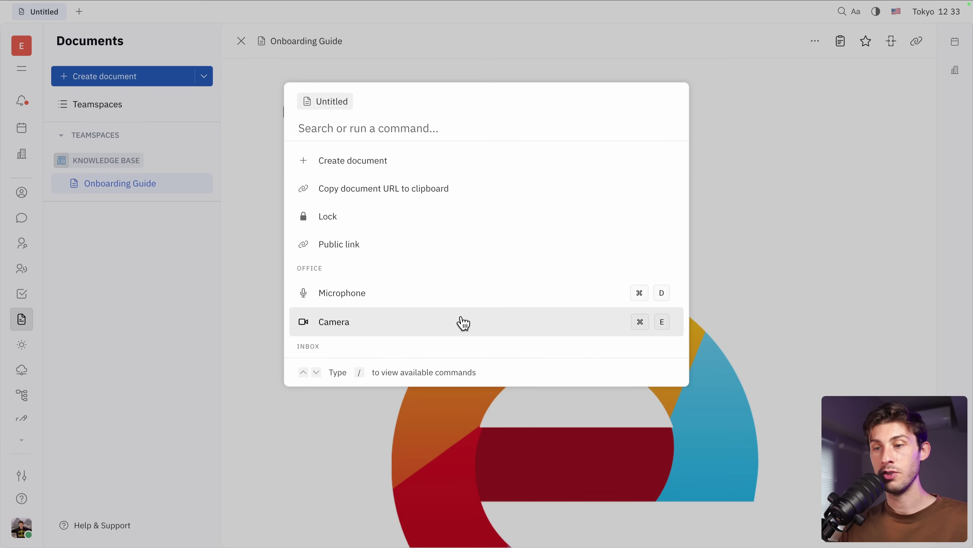
key(Down)
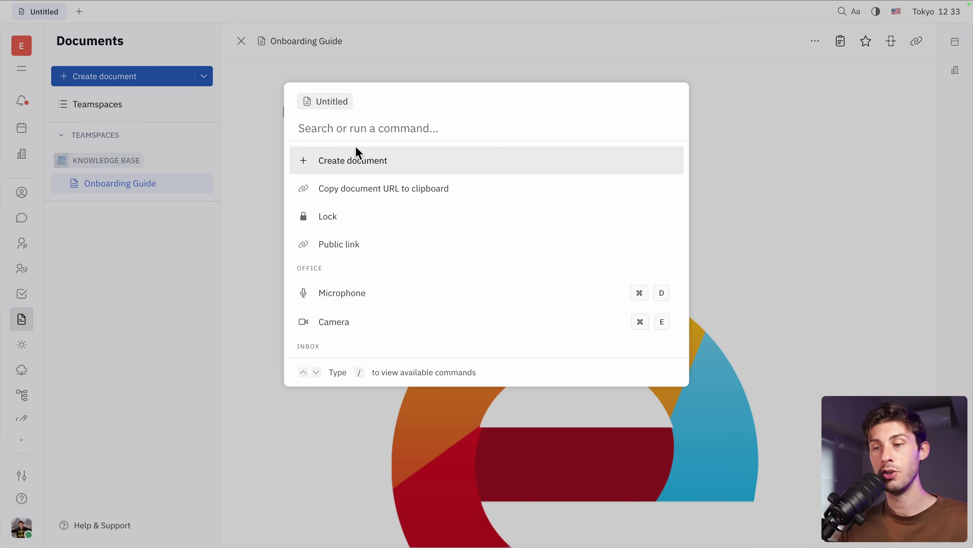
key(Escape)
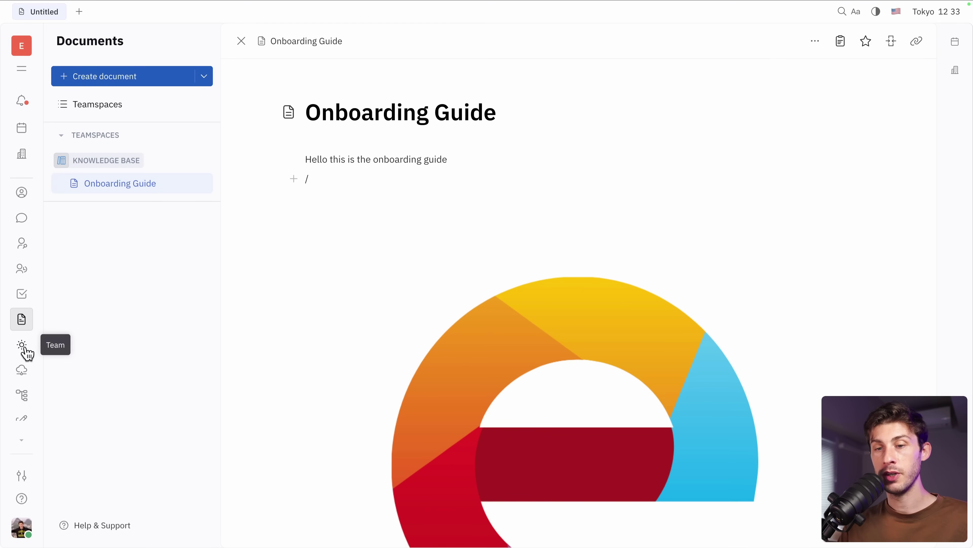
- Switch to the Drive section from the sidebar
click(13, 371)
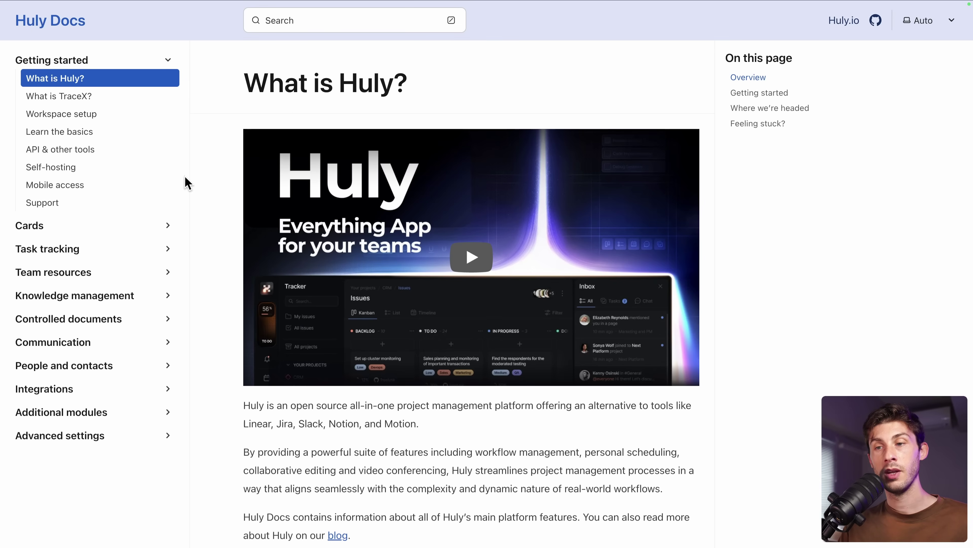
scroll(209, 265, down, 10)
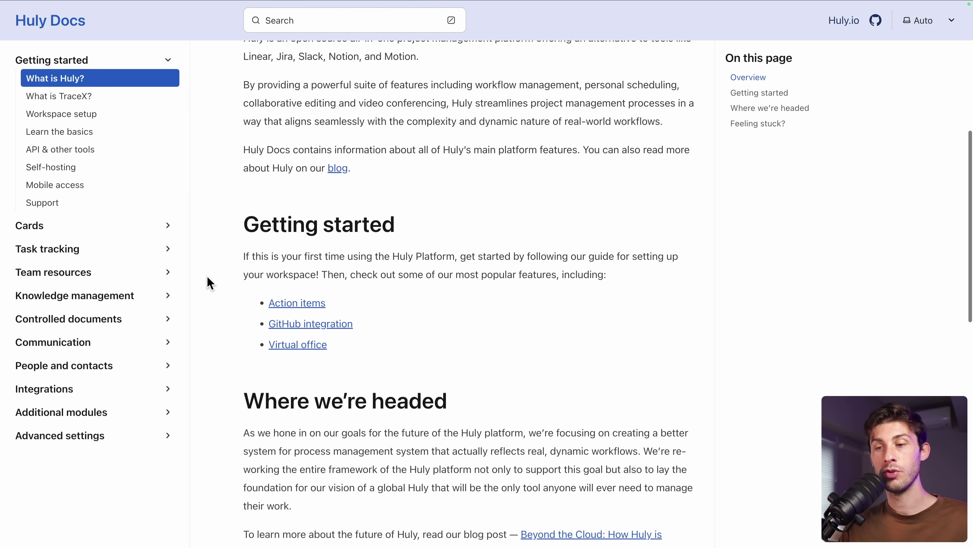
scroll(210, 283, down, 6)
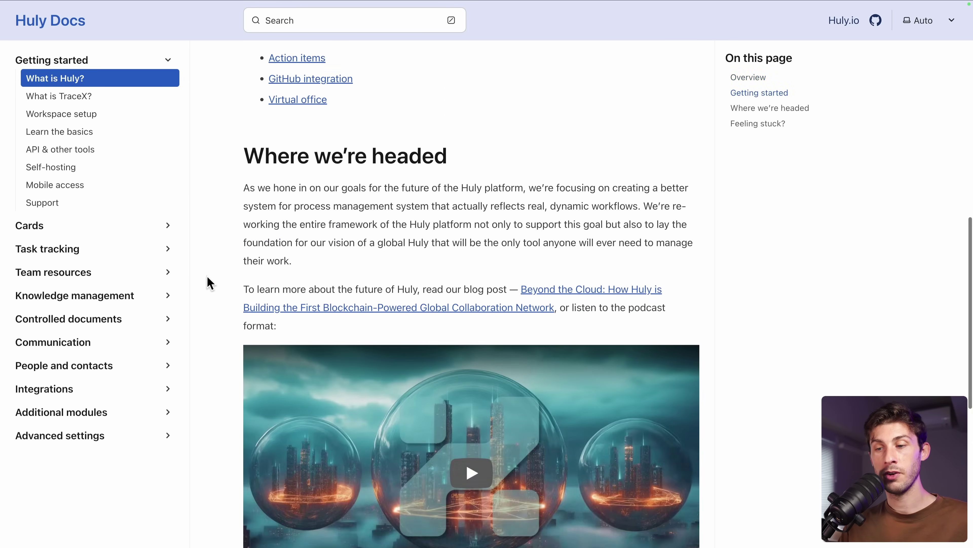